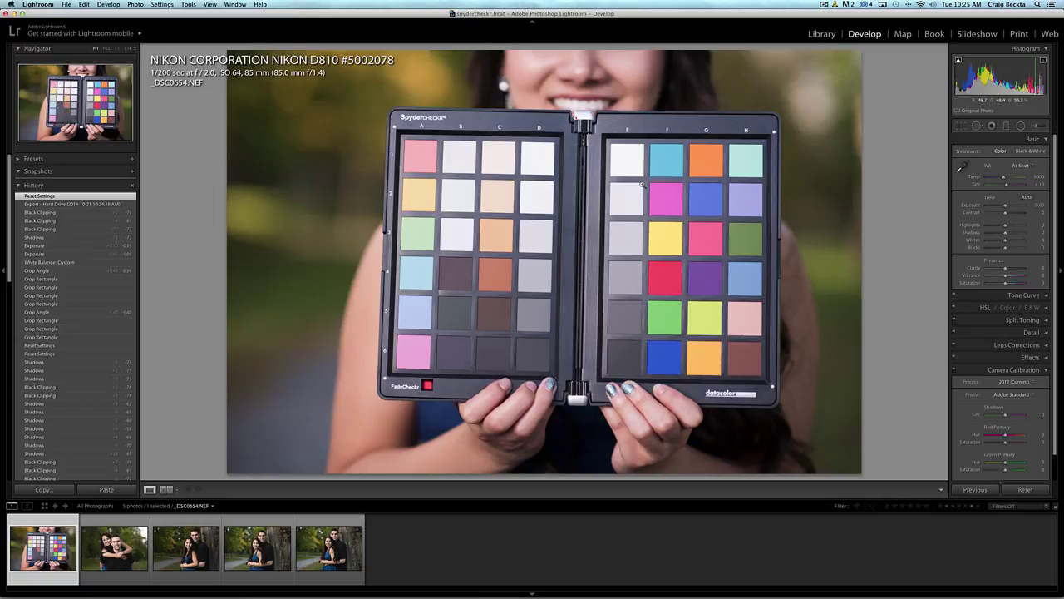
Step: Activate the Crop Overlay tool on the SpyderCheckr chart photo
left_click(962, 125)
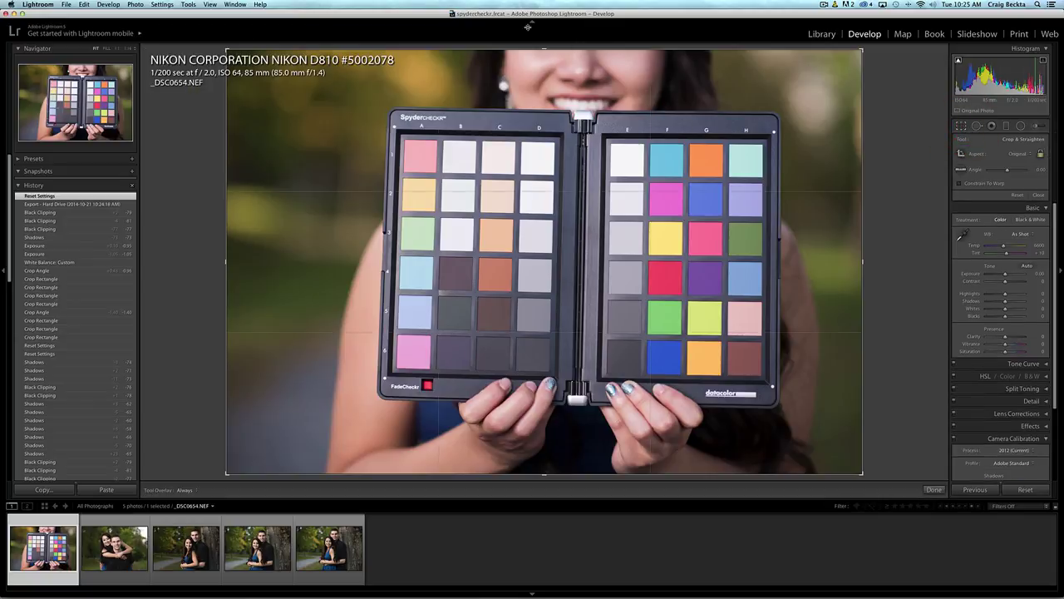
Step: Crop tightly to the checker's edges, straighten it about -0.58°, and commit the crop
left_click_drag(544, 49, 547, 100)
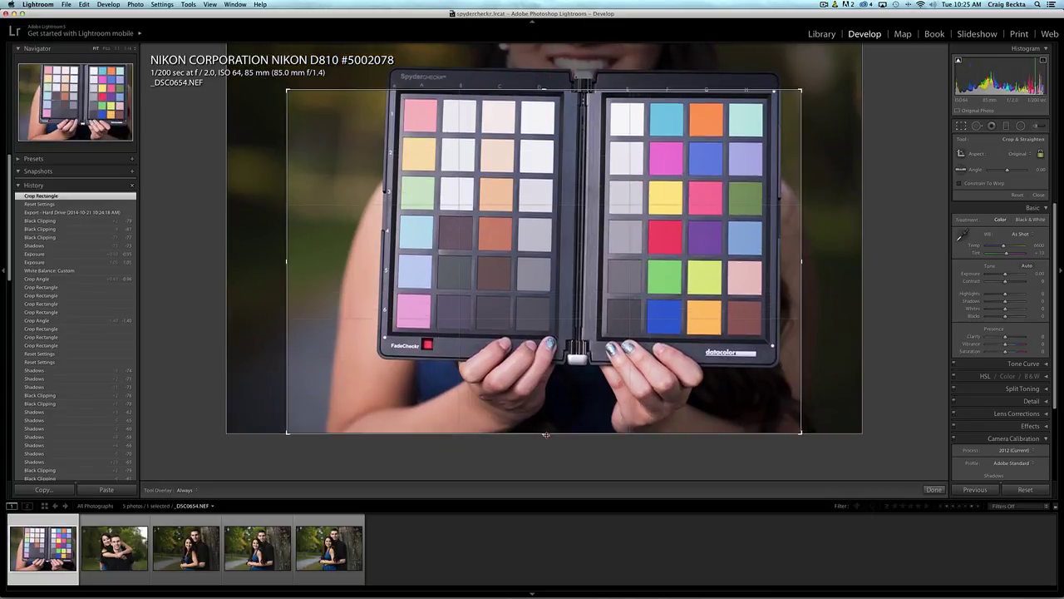
left_click_drag(545, 433, 545, 401)
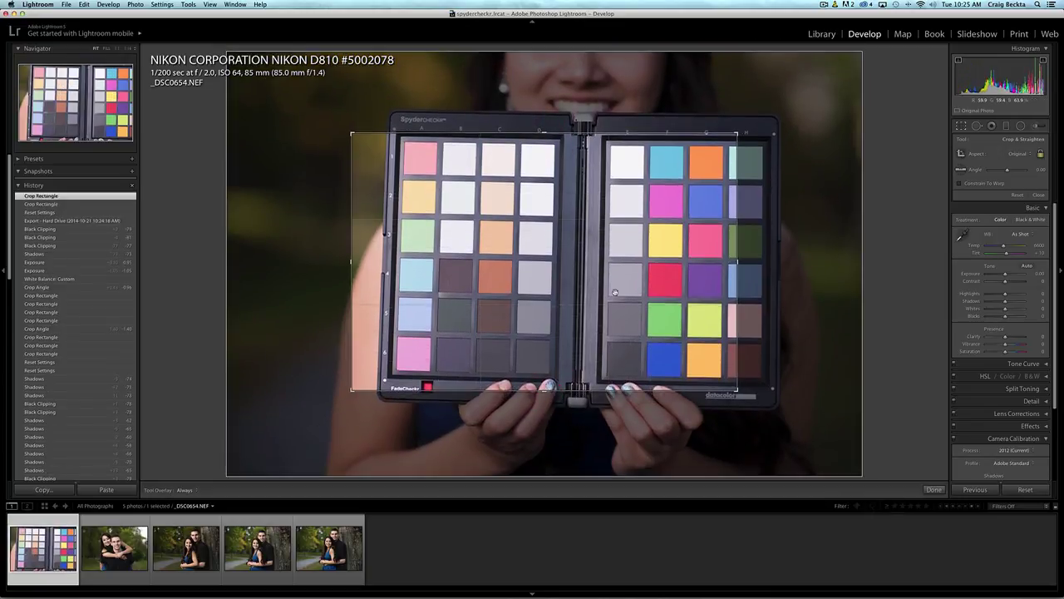
left_click_drag(614, 292, 578, 290)
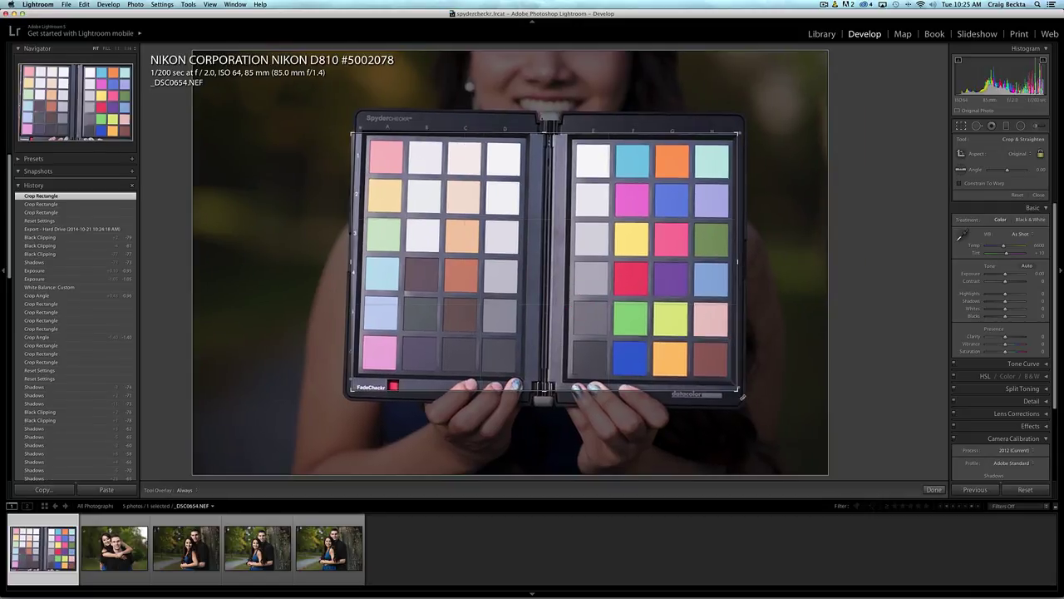
left_click_drag(743, 397, 748, 395)
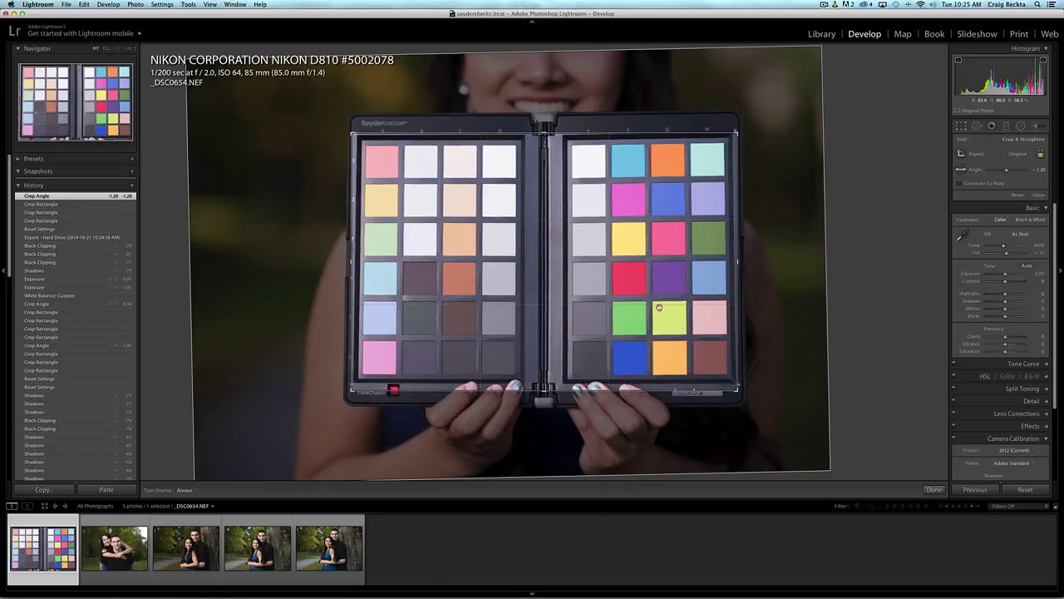
left_click_drag(659, 308, 661, 309)
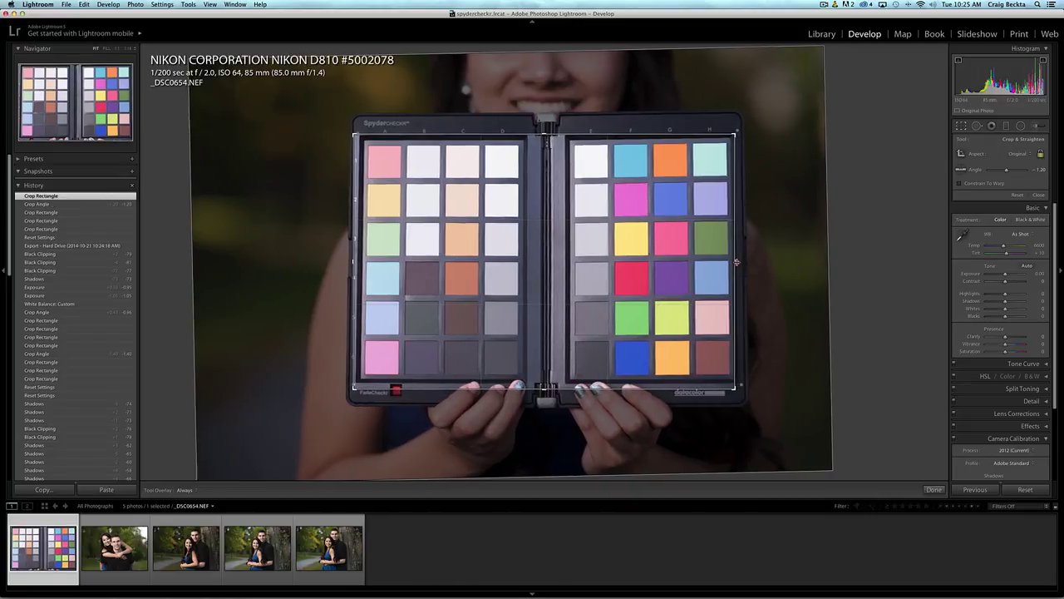
left_click_drag(736, 262, 675, 272)
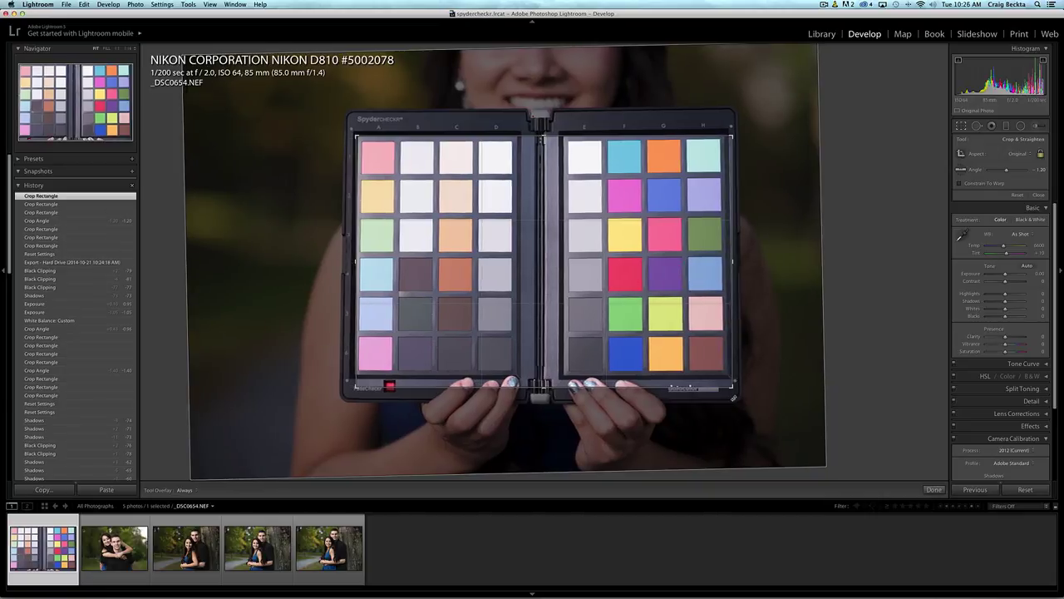
left_click_drag(733, 398, 732, 399)
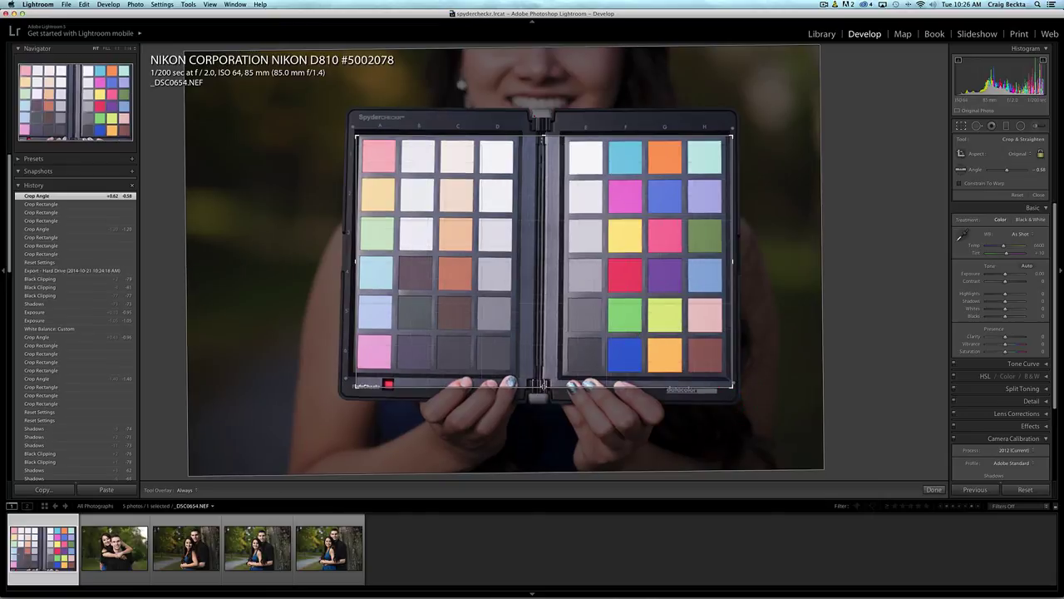
left_click_drag(541, 385, 542, 381)
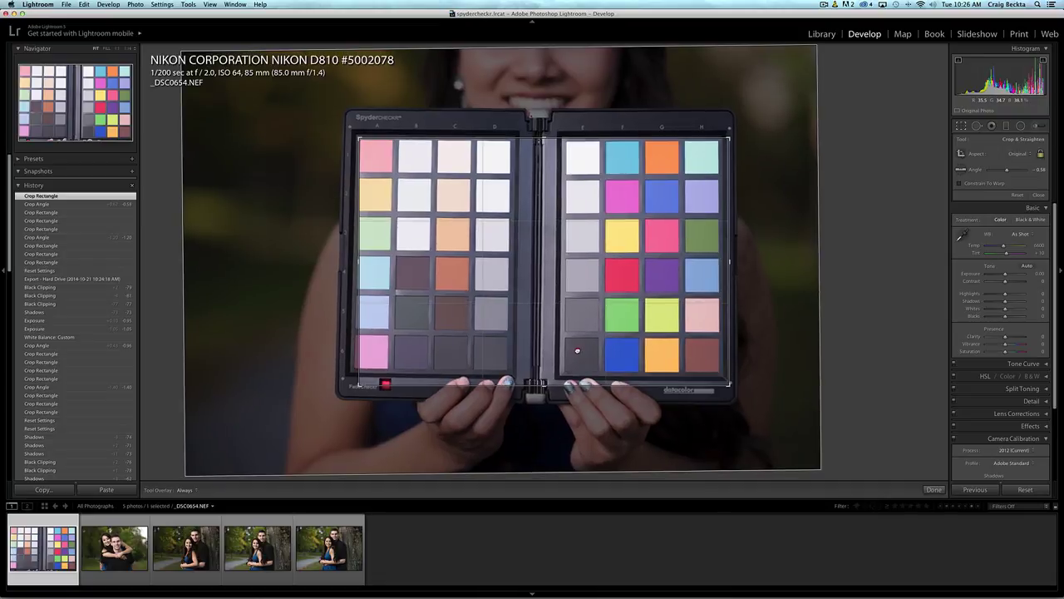
left_click_drag(577, 350, 586, 350)
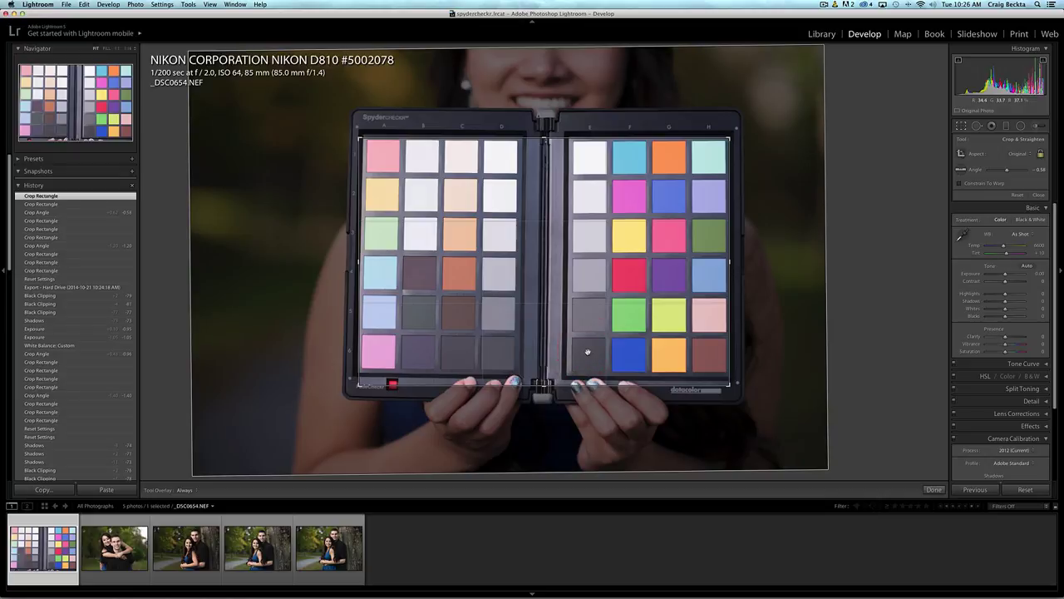
key("Return")
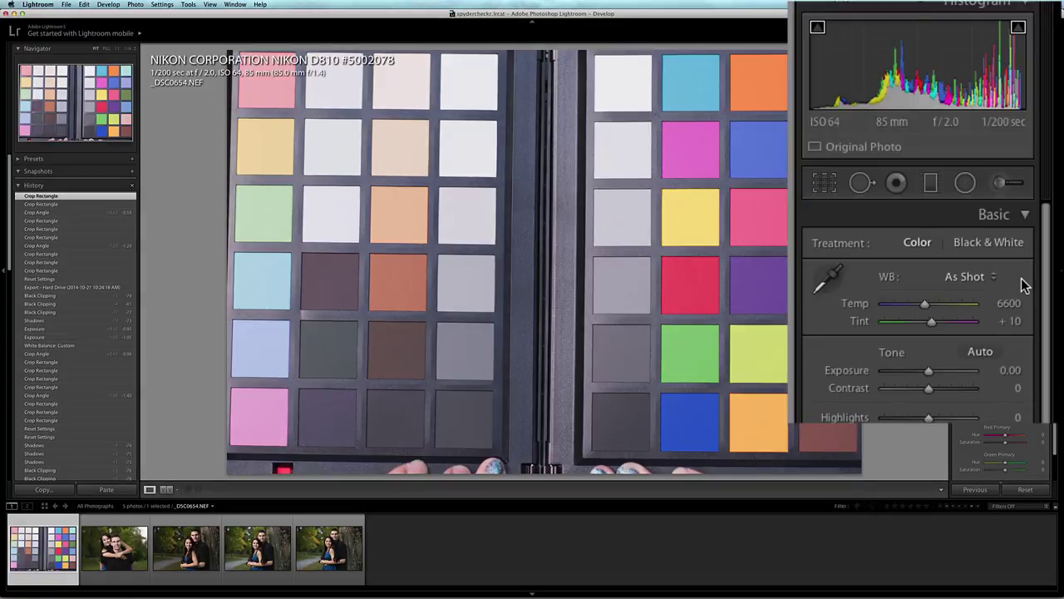
Step: Sample the chart's white patch with the WB eyedropper, giving Custom white balance 7450 / -6
left_click(828, 279)
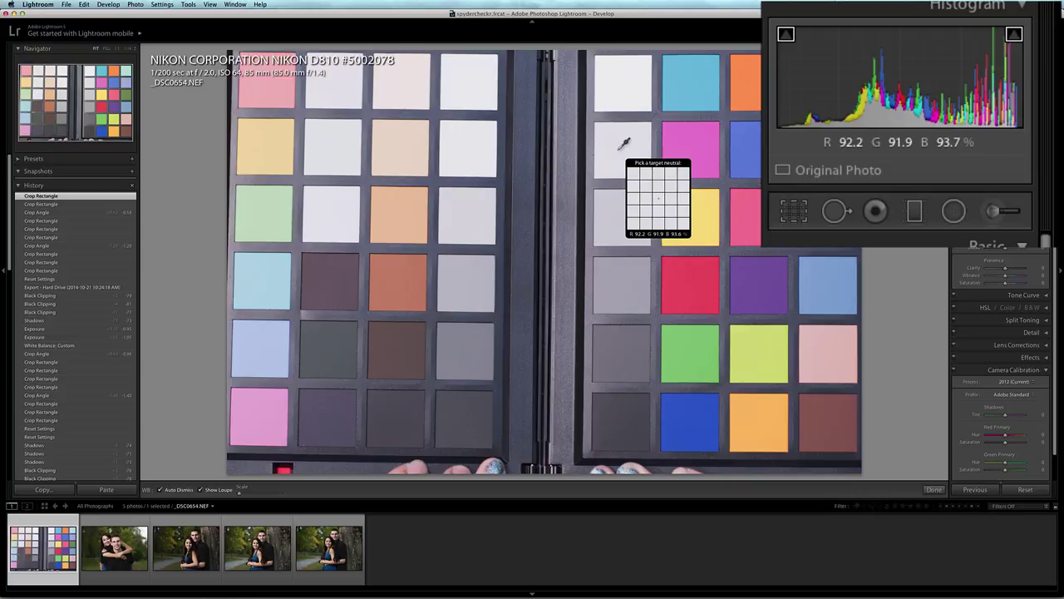
left_click(620, 149)
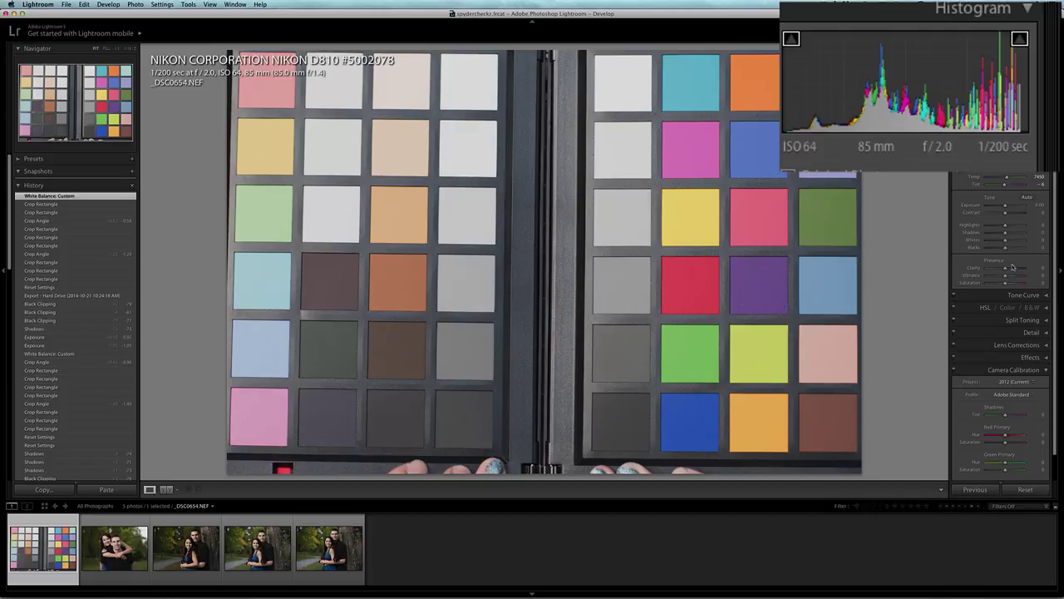
Step: Set Exposure to -1.00 and Shadows to -77 in the Basic panel
left_click_drag(1005, 206, 1002, 207)
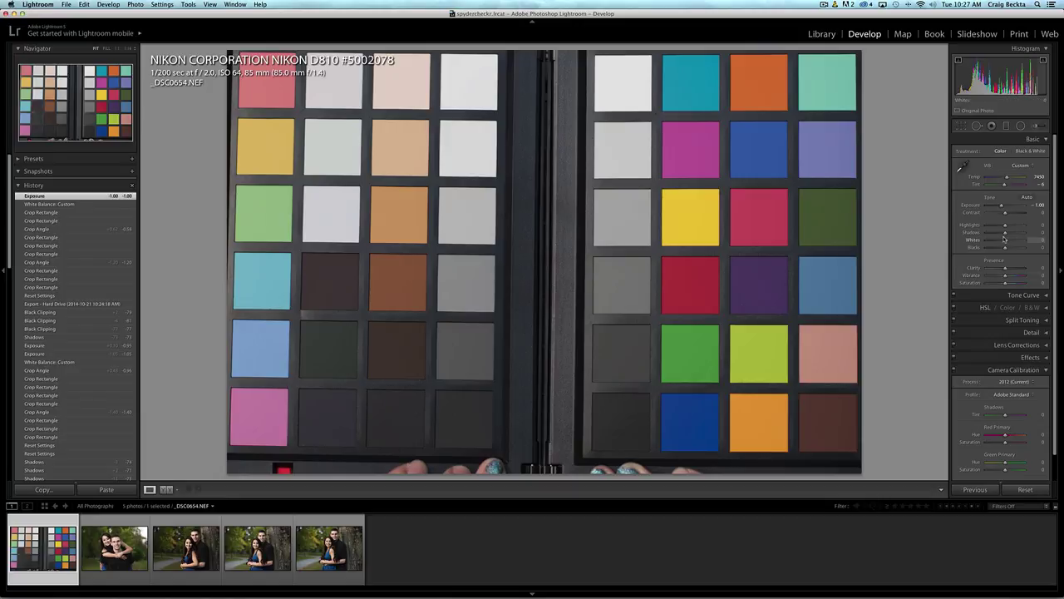
mouse_move(1006, 236)
left_mouse_down()
mouse_move(990, 236)
mouse_move(1003, 248)
mouse_move(988, 247)
left_mouse_up()
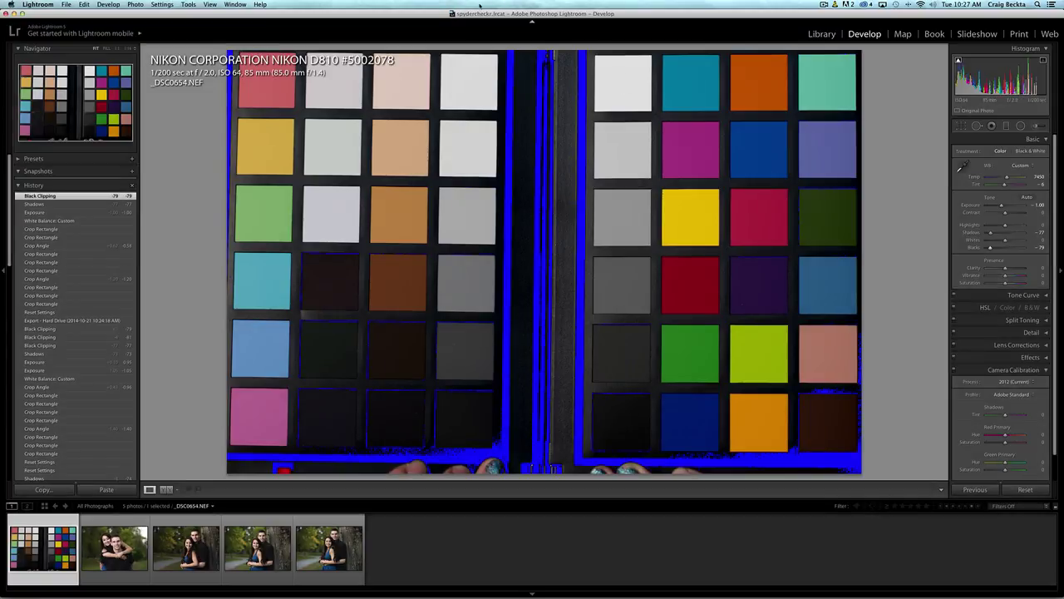
left_click(66, 5)
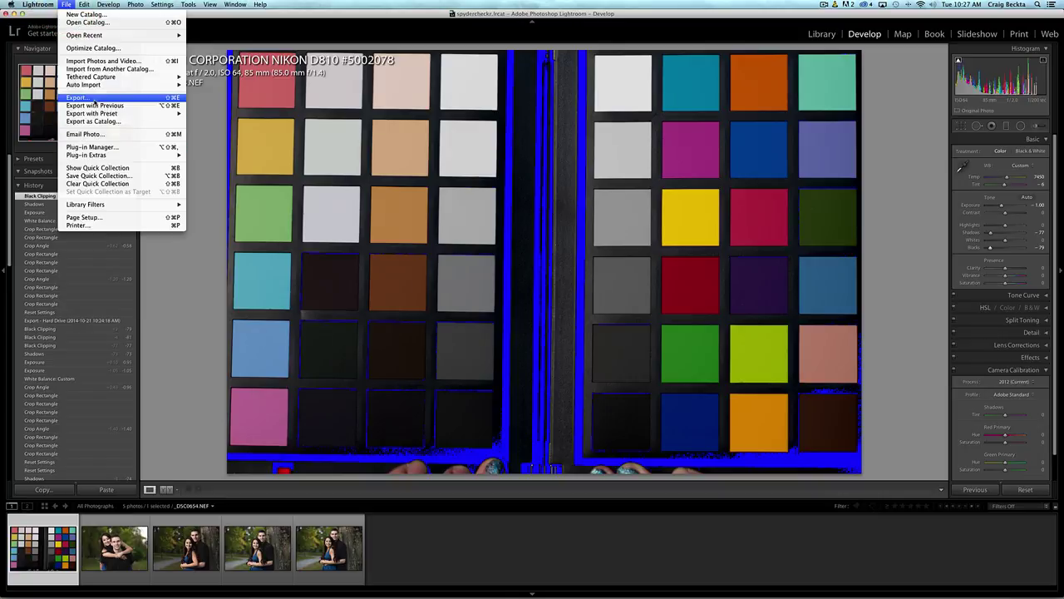
Step: Export the photo to the Desktop as spyder2-1.tif, a 16-bit AdobeRGB TIFF
left_click(95, 99)
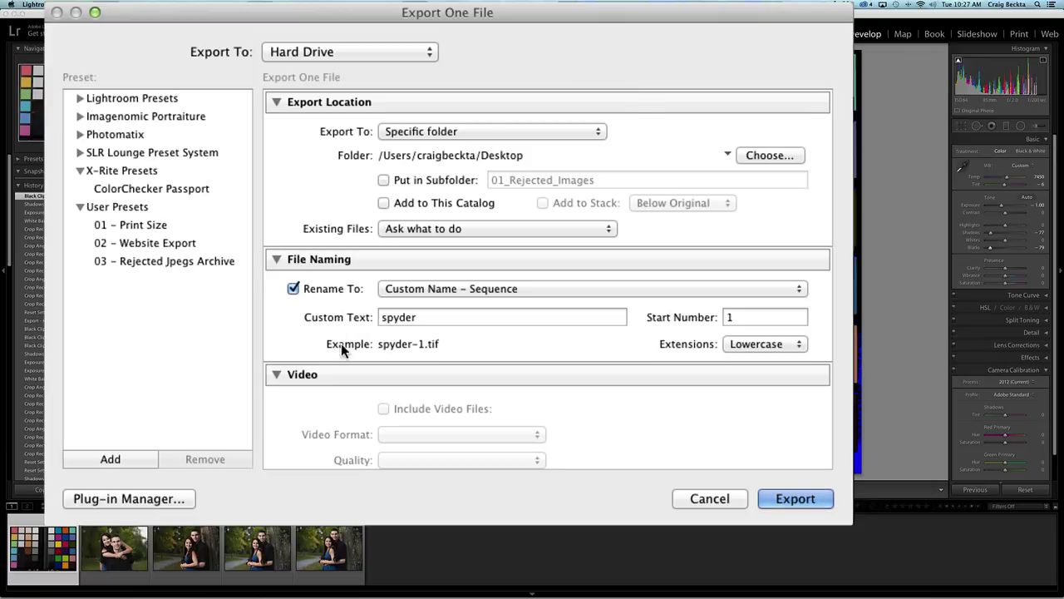
double_click(431, 318)
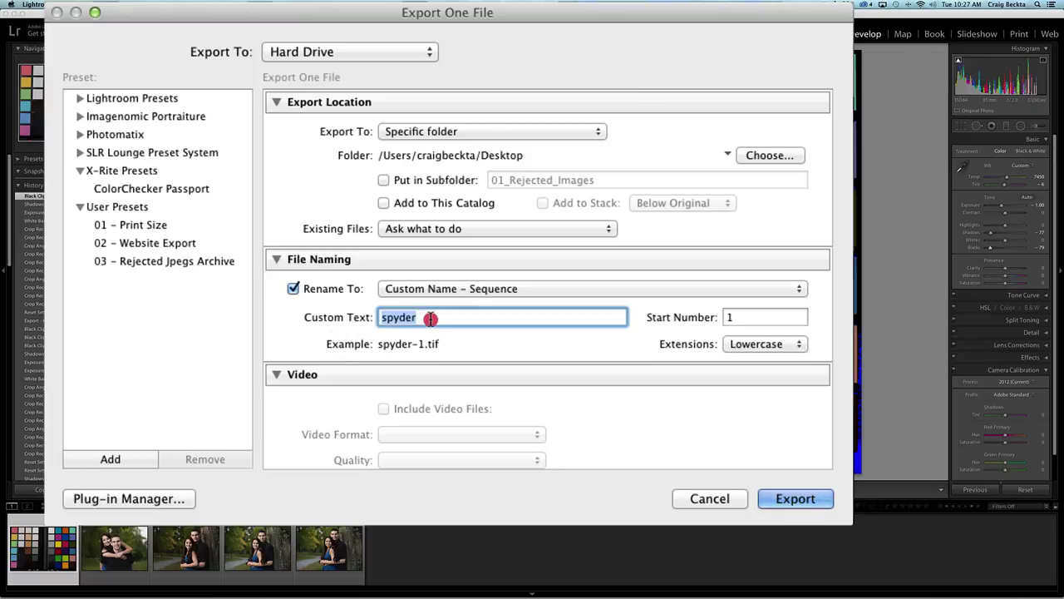
left_click(430, 317)
left_click(439, 317)
type("2")
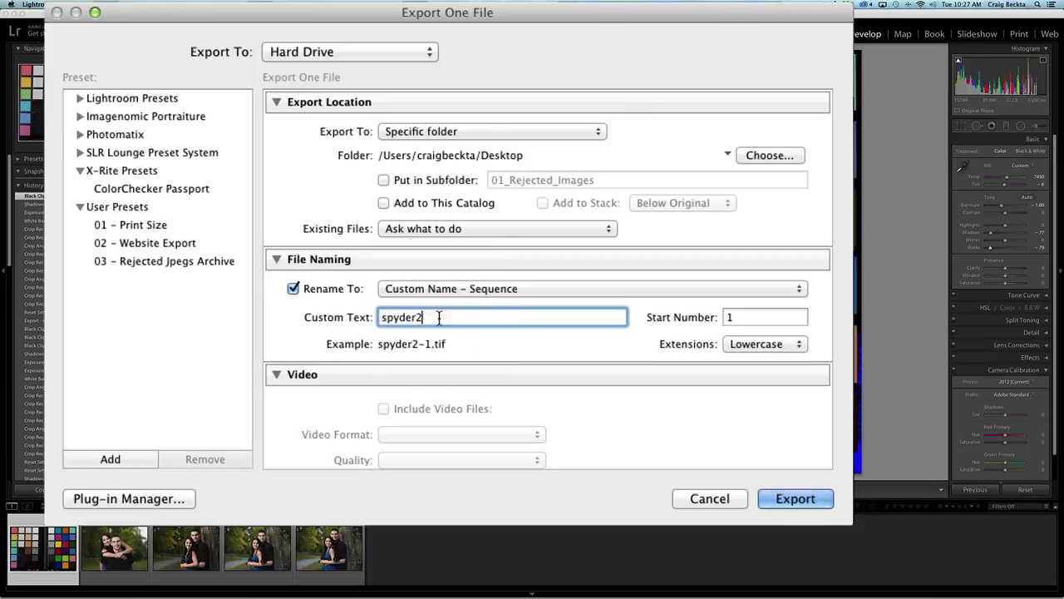
scroll(701, 354, "down", 8)
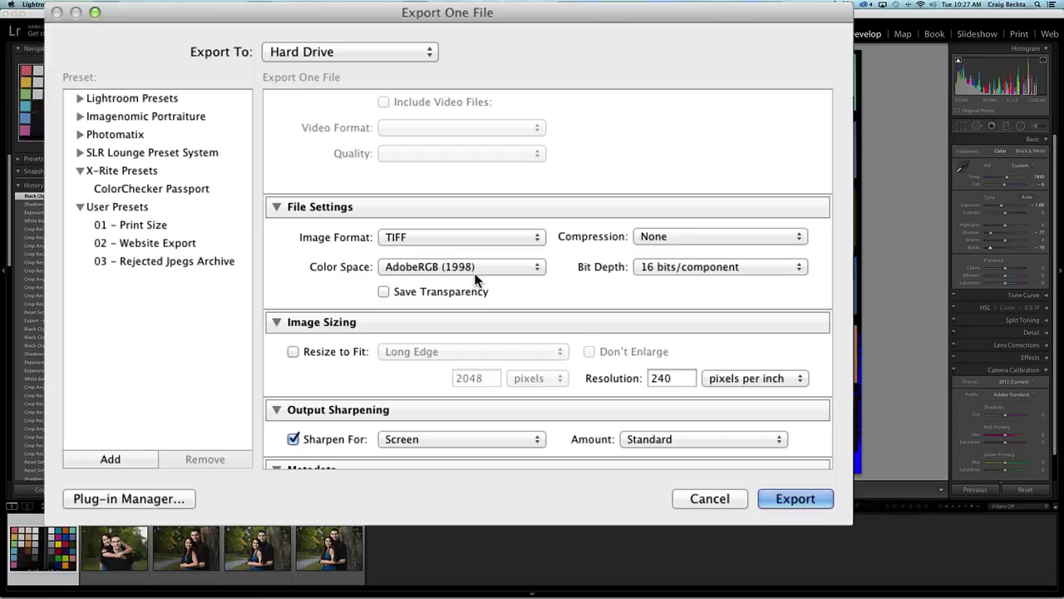
scroll(675, 297, "down", 3)
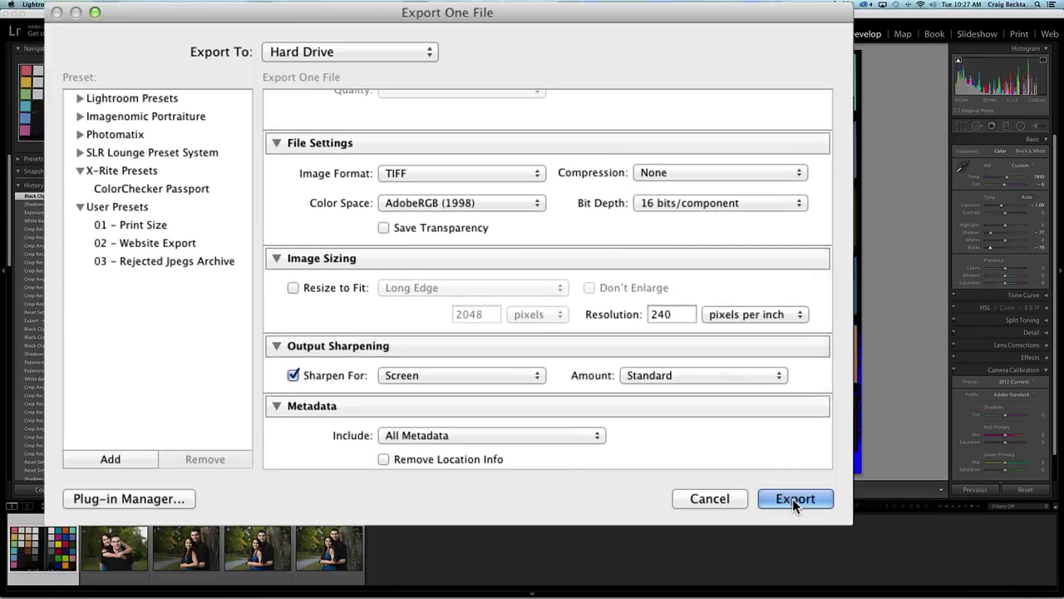
left_click(794, 498)
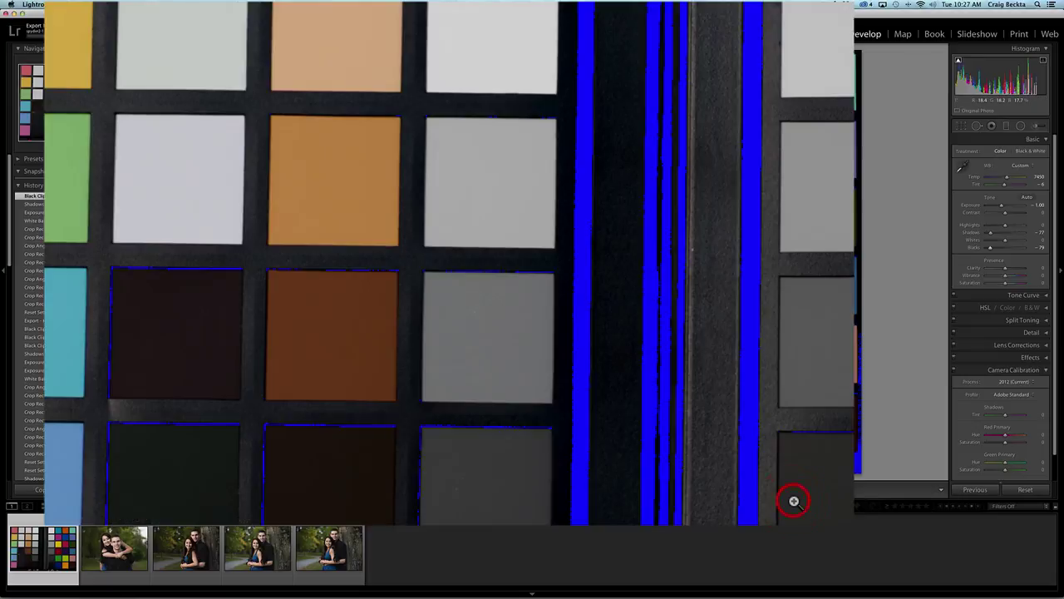
left_click(661, 357)
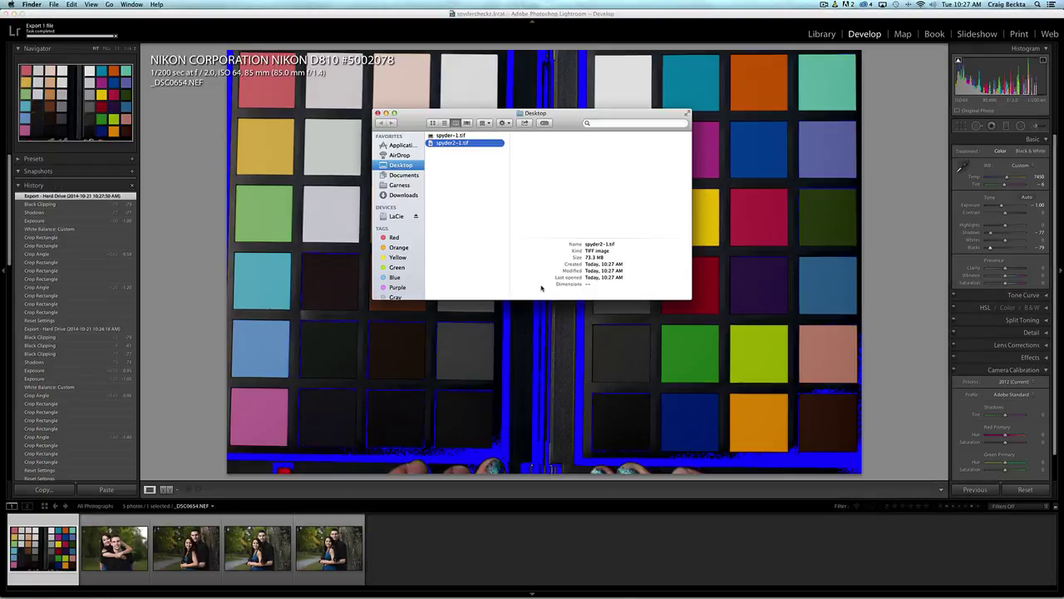
Step: Bring Lightroom to the front and quit it from the Lightroom menu
left_click(108, 17)
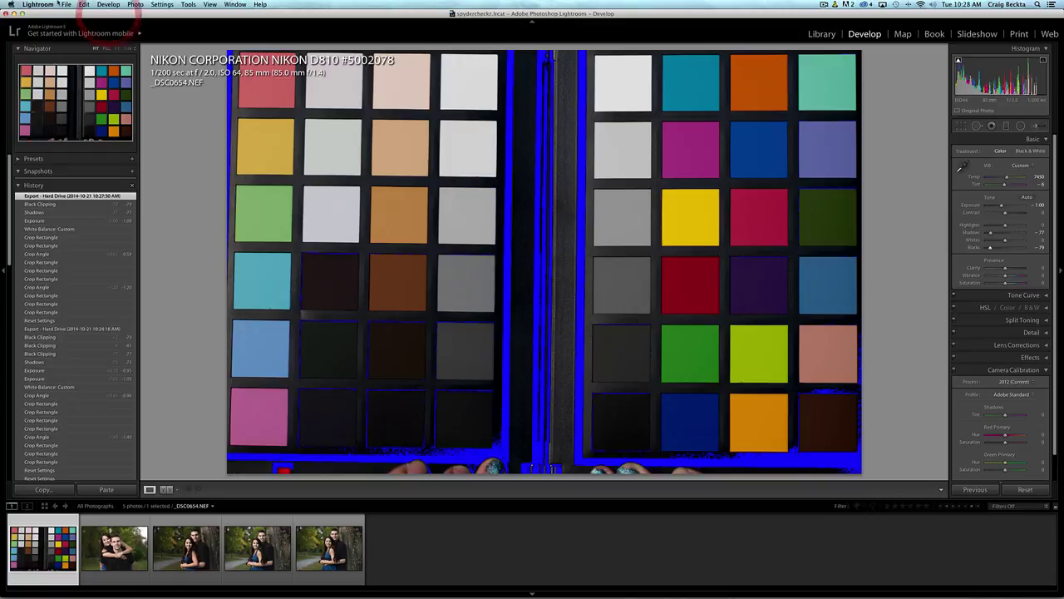
left_click(37, 4)
left_click(71, 106)
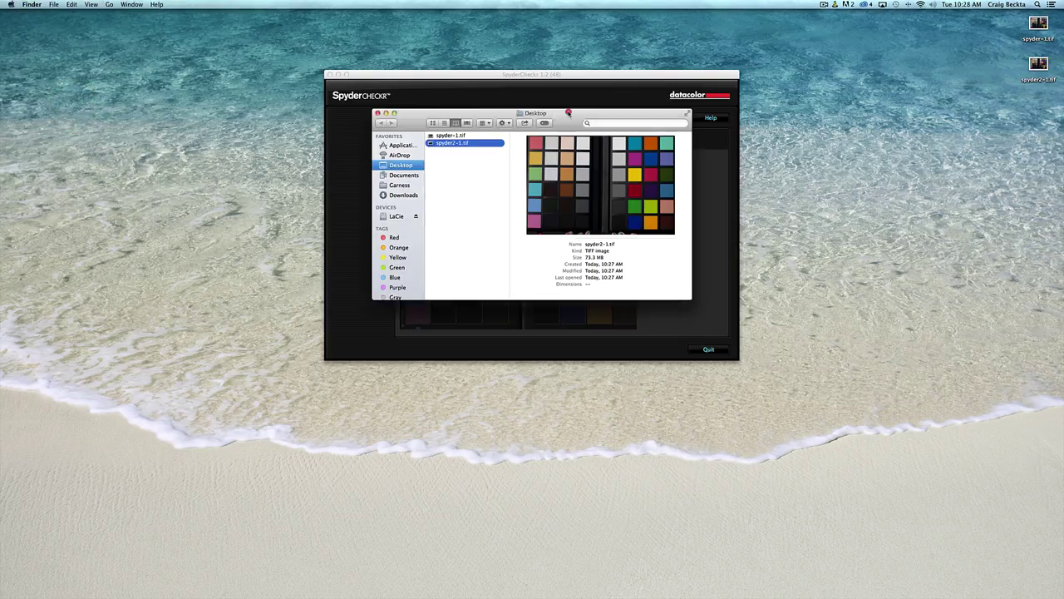
Step: Load spyder2-1.tif into SpyderCheckr and set the calibration Mode to Colorimetric
left_click_drag(567, 111, 204, 150)
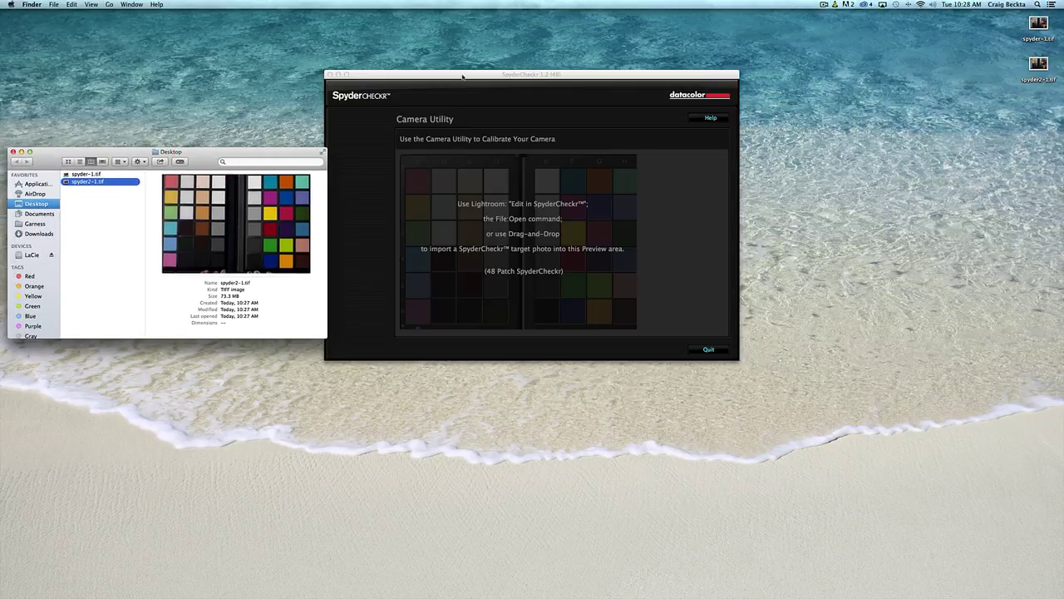
left_click_drag(465, 74, 504, 77)
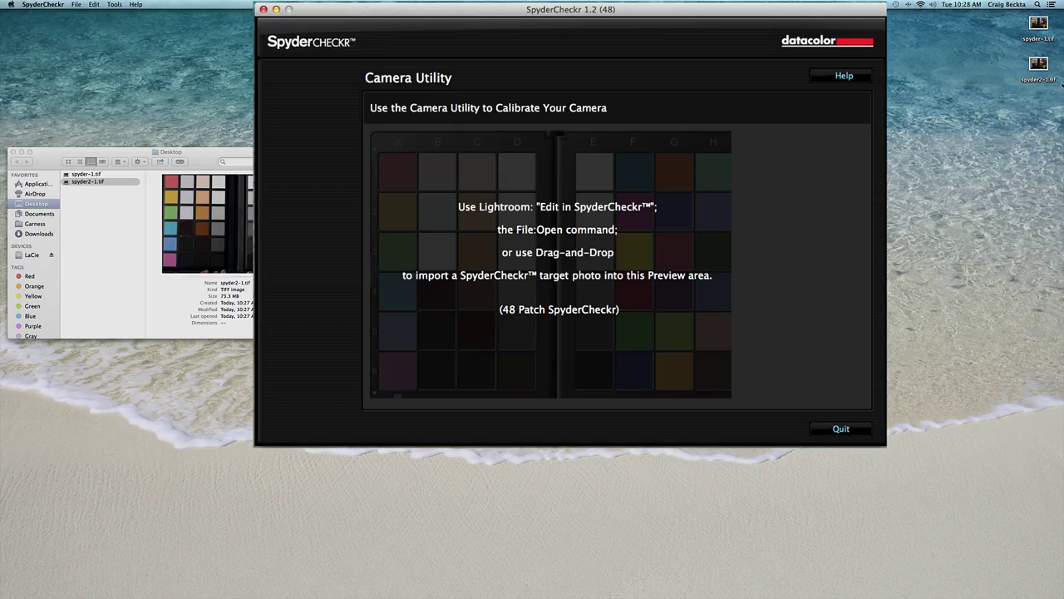
left_click_drag(1038, 64, 537, 250)
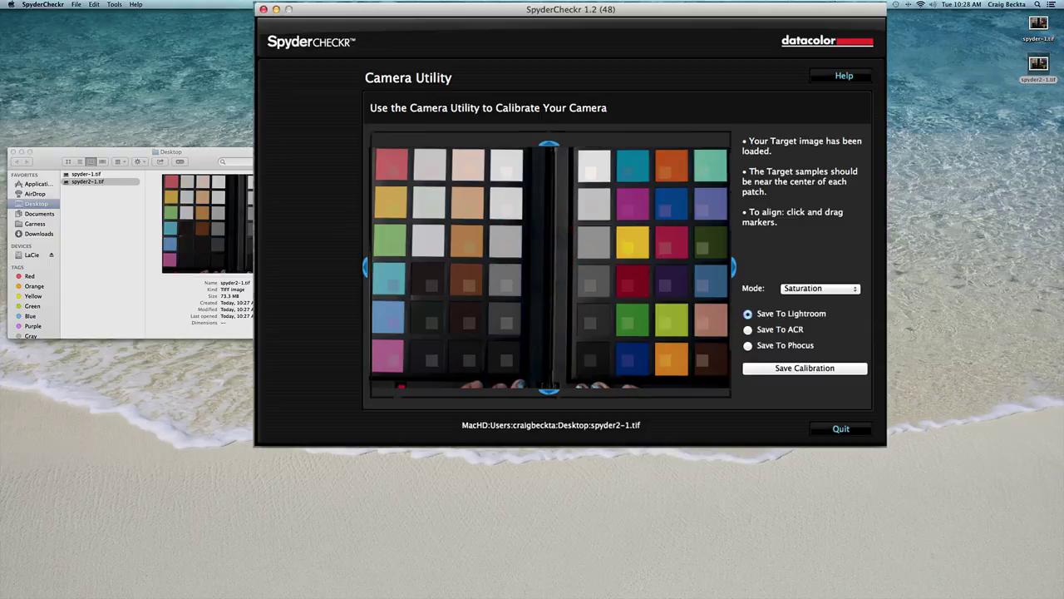
left_click(855, 289)
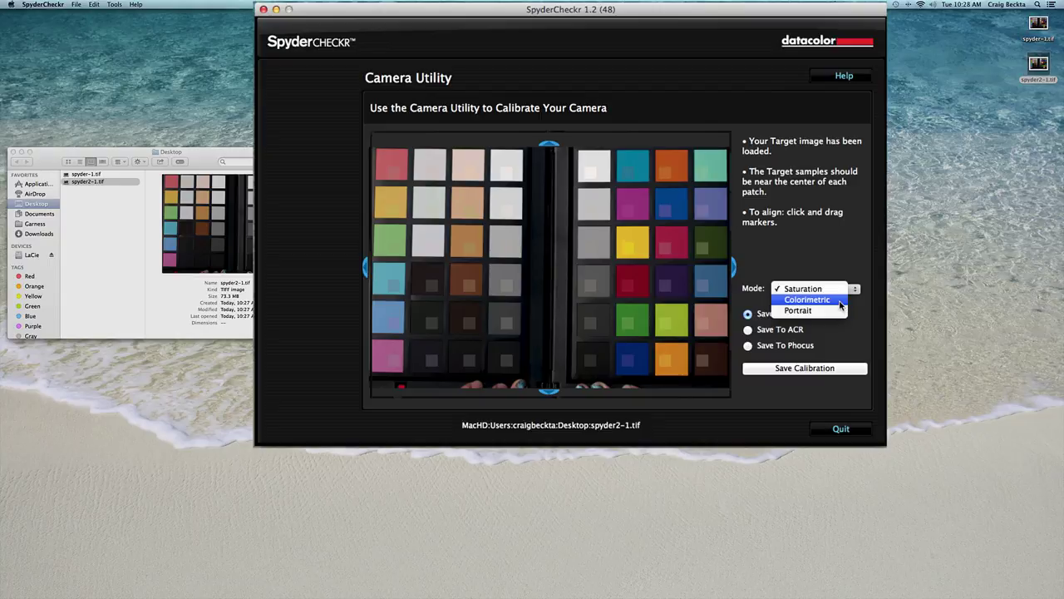
left_click(840, 302)
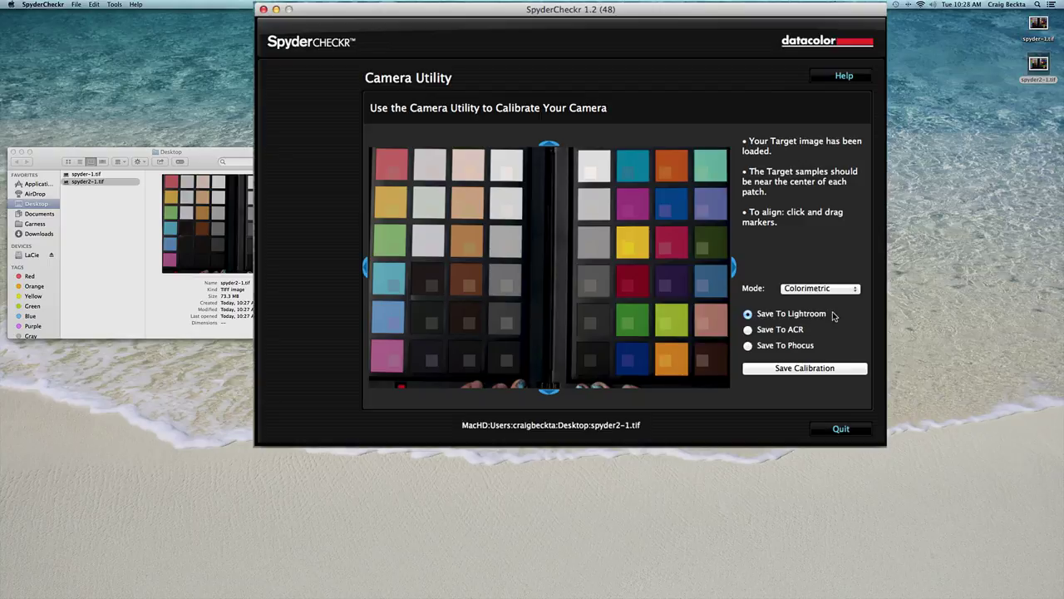
Step: Save the calibration to Lightroom under the preset name 'spyder', then quit SpyderCheckr
left_click(819, 368)
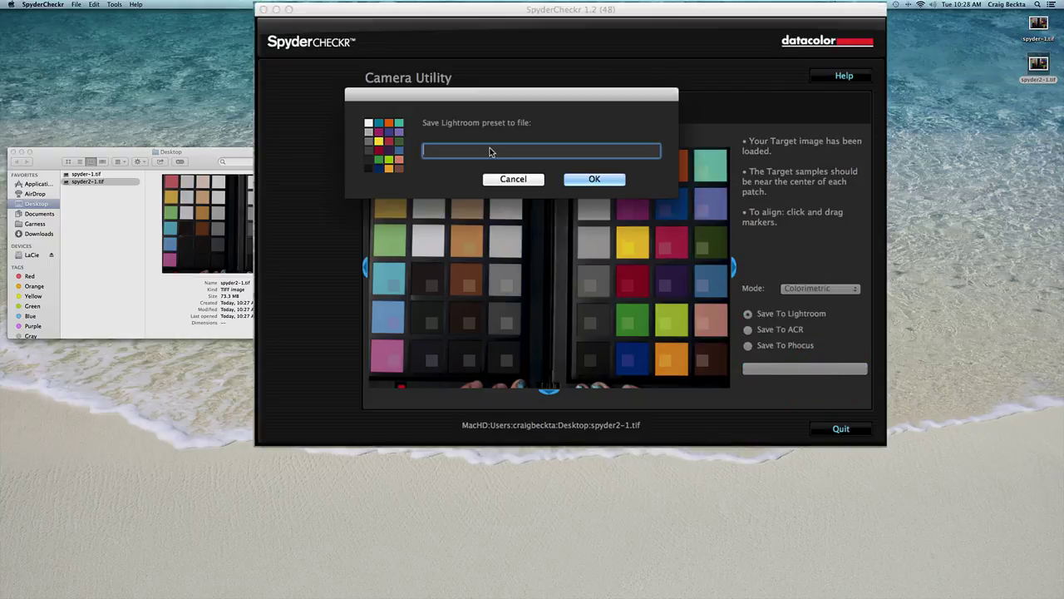
type("spyder")
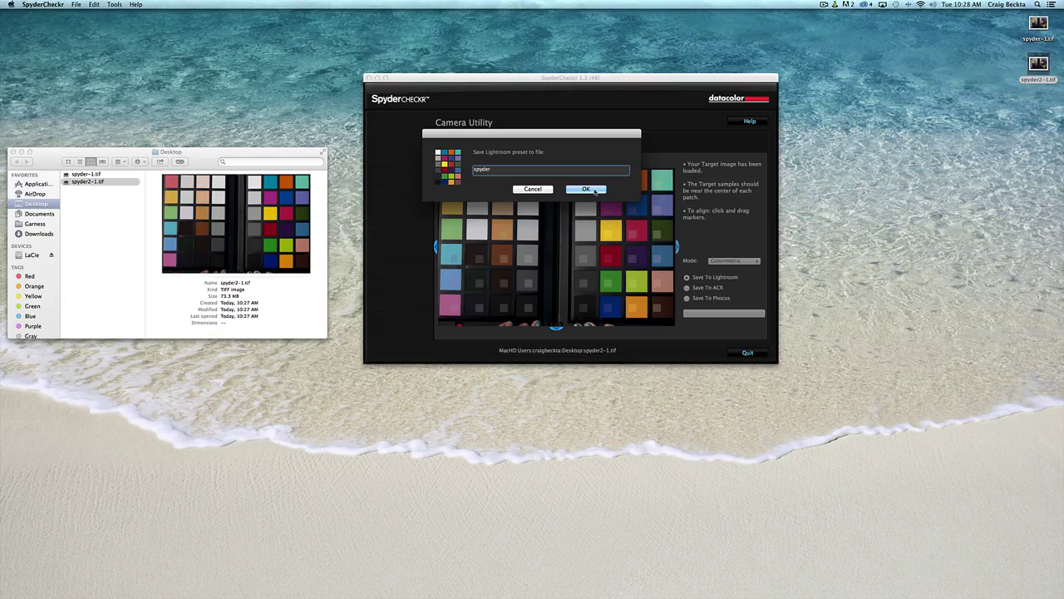
left_click(592, 176)
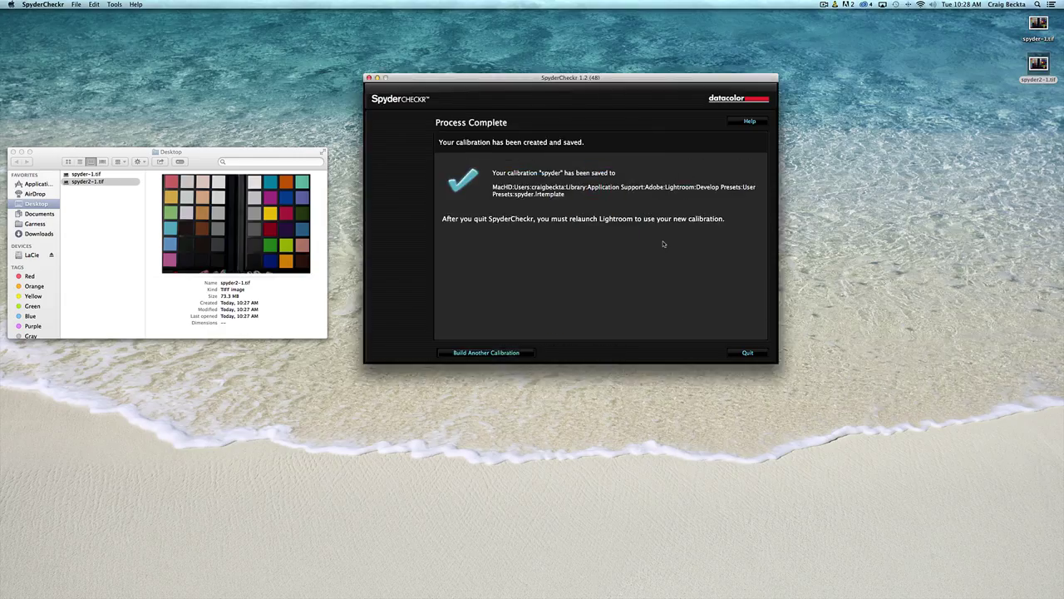
left_click(747, 354)
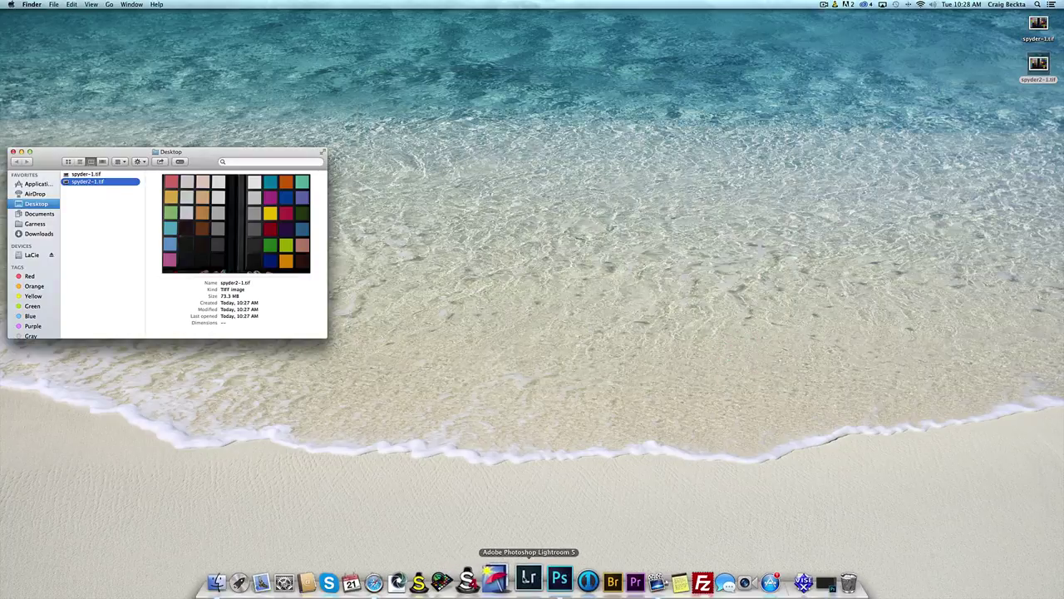
Step: Relaunch Lightroom, collapse History, and expand Presets to find spyder under User Presets
left_click(529, 582)
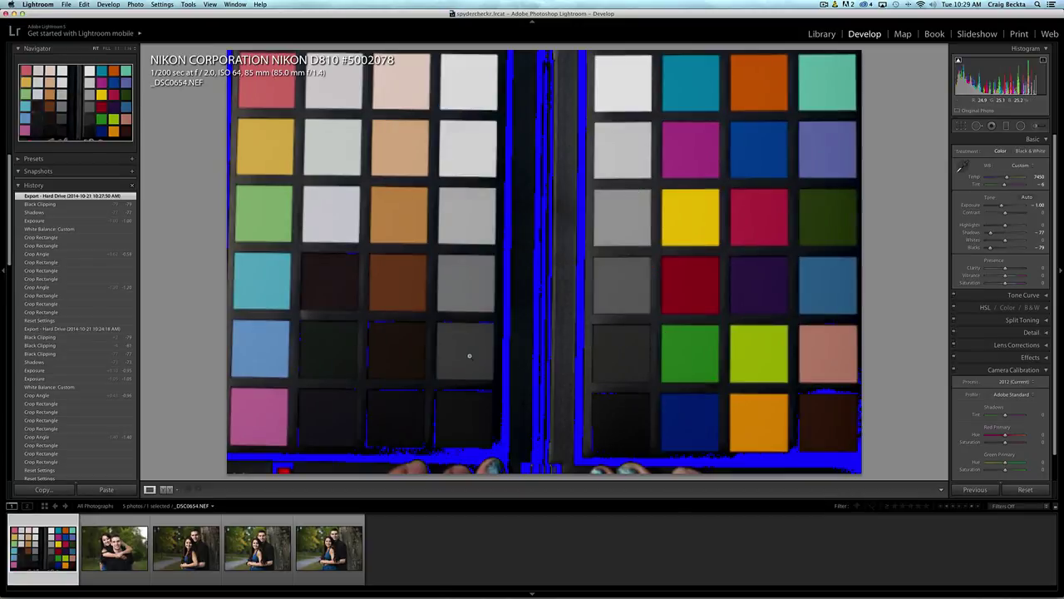
left_click(20, 185)
left_click(18, 158)
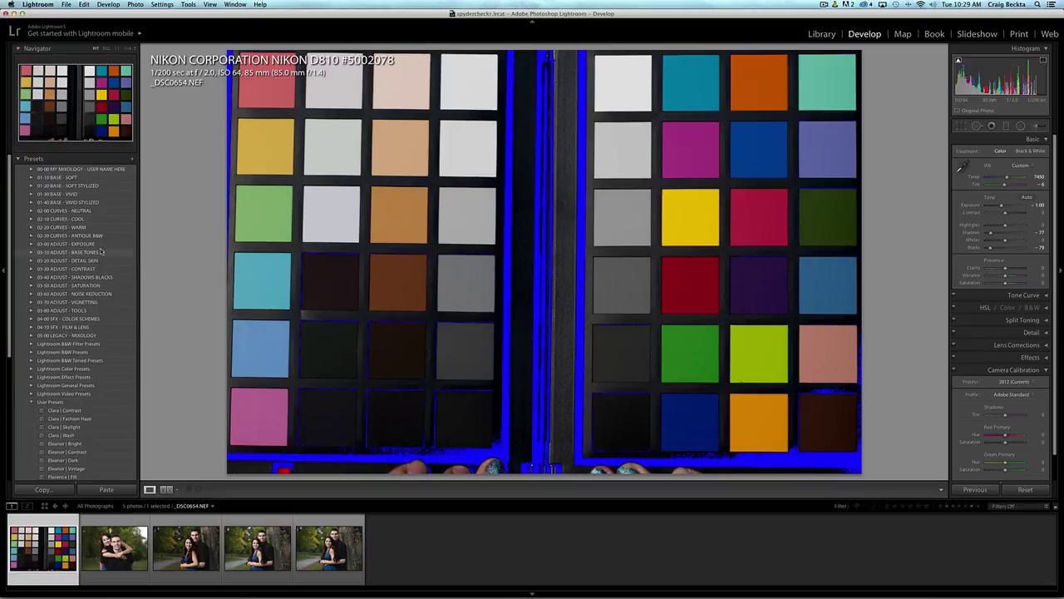
scroll(102, 251, "down", 6)
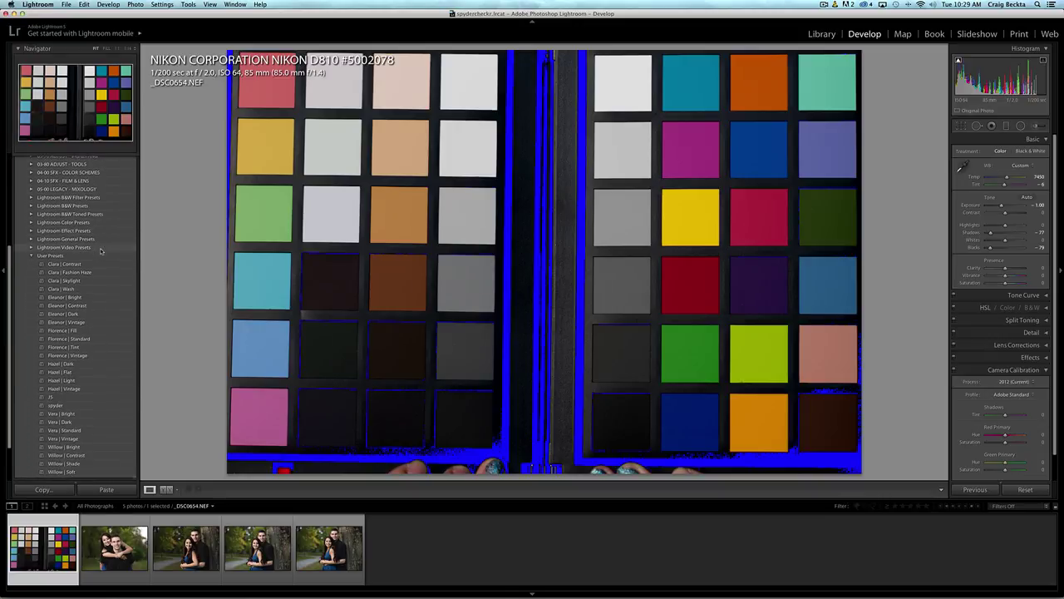
scroll(101, 251, "down", 2)
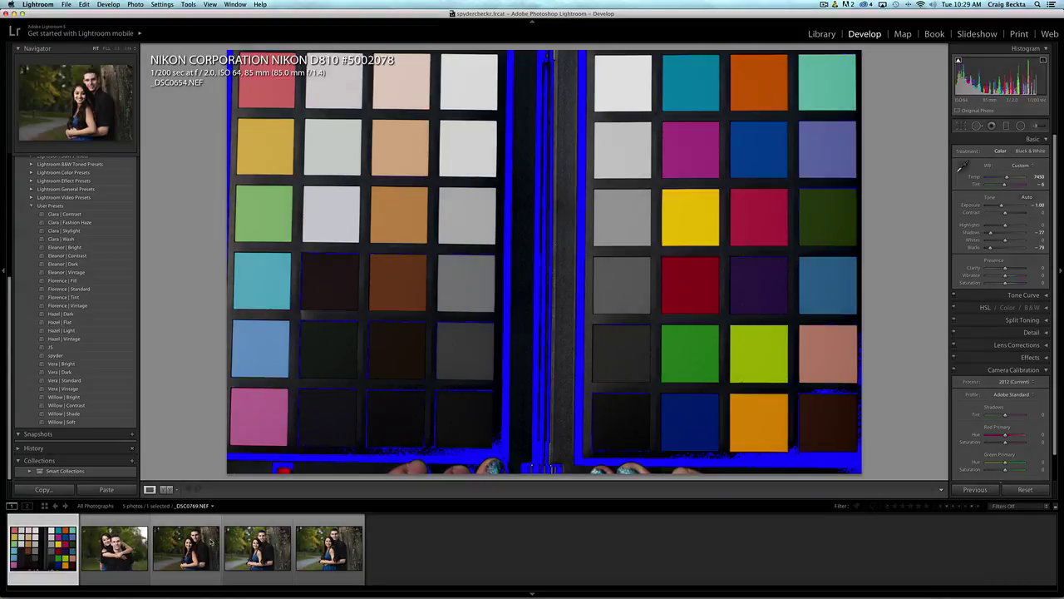
Step: Open the piggyback couple photo, show clipping, and apply the spyder preset
left_click(104, 522)
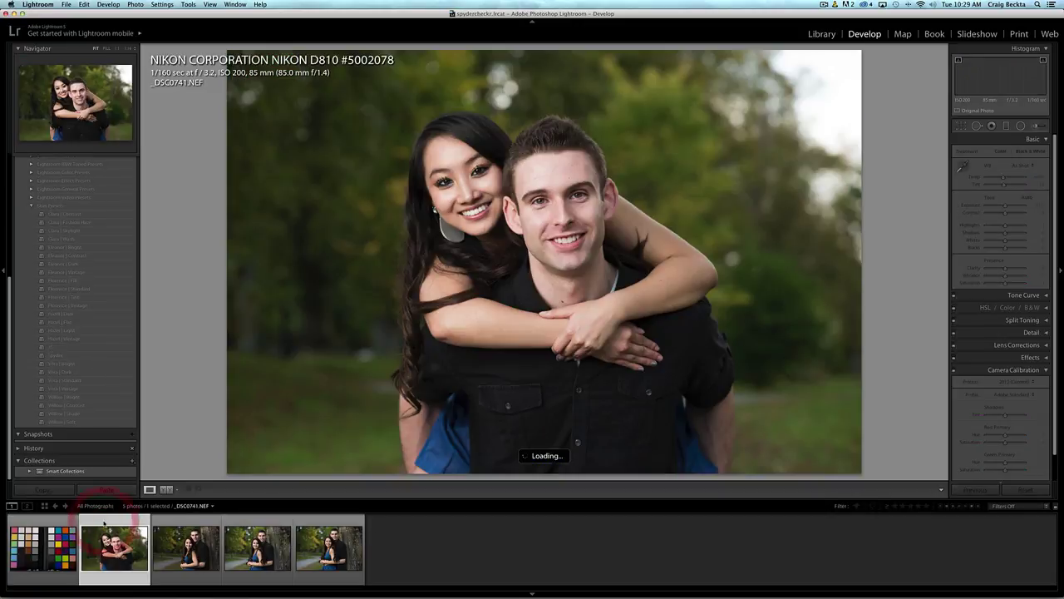
key("j")
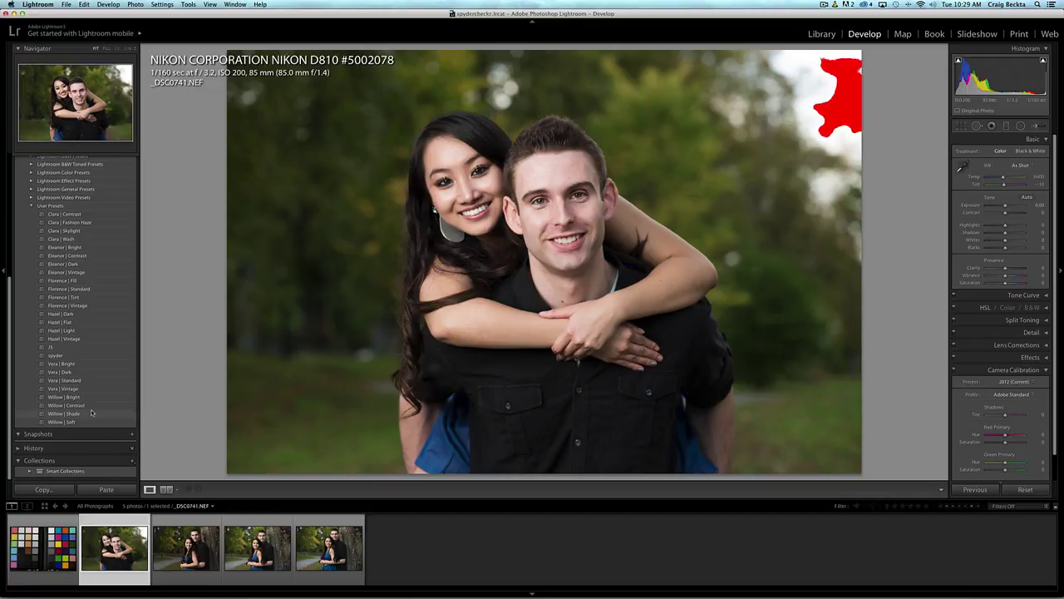
left_click(78, 356)
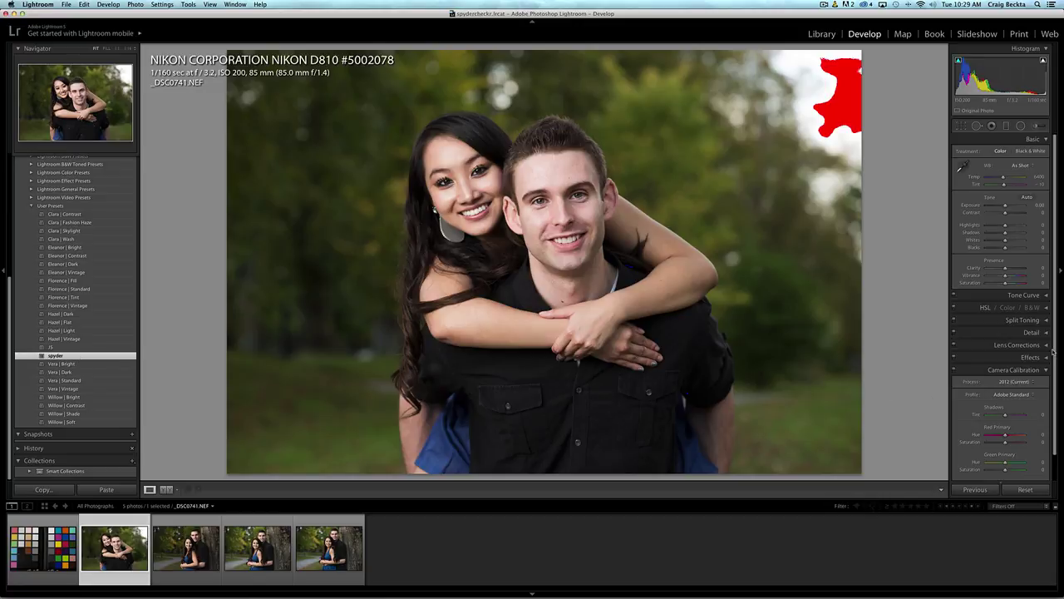
Step: Expand the HSL panel to review the preset, then reselect checker photo _DSC0654.NEF
left_click(1047, 308)
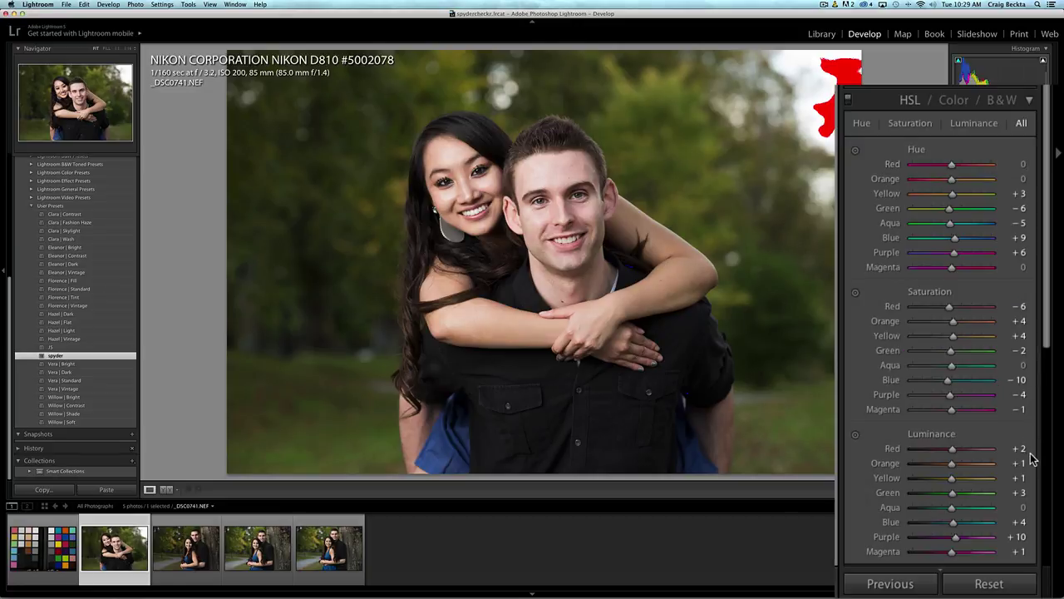
scroll(1010, 216, "up", 5)
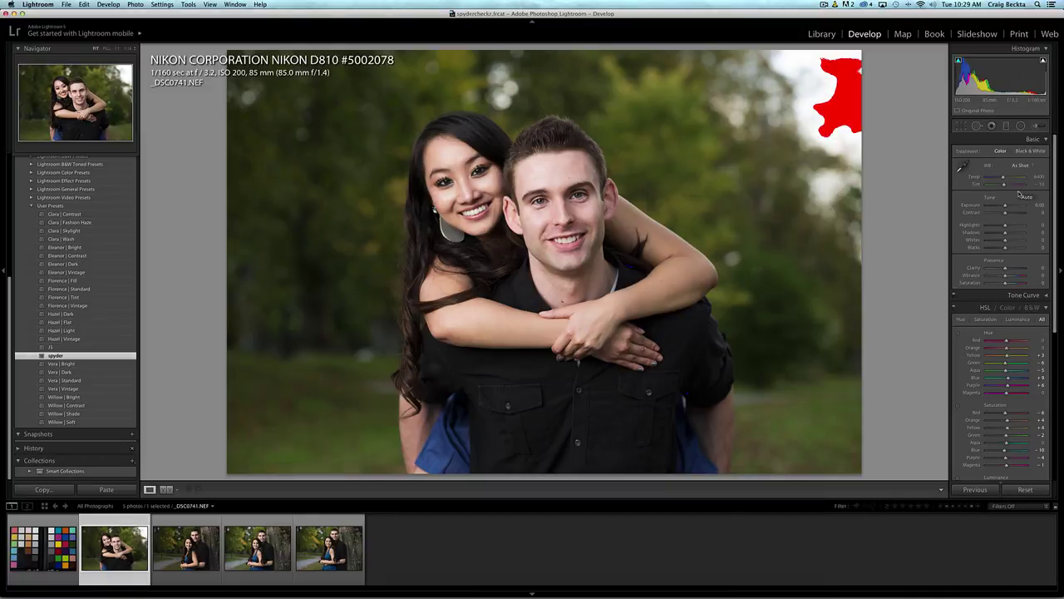
left_click(33, 550)
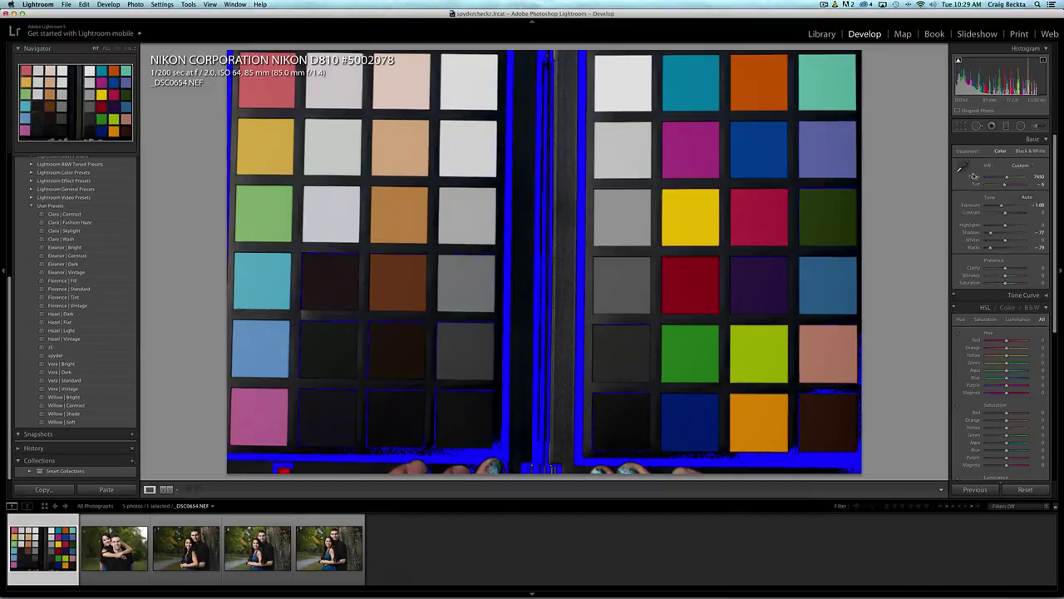
Step: Apply the spyder preset to the checker photo and set white balance from its light grey patch
left_click(59, 355)
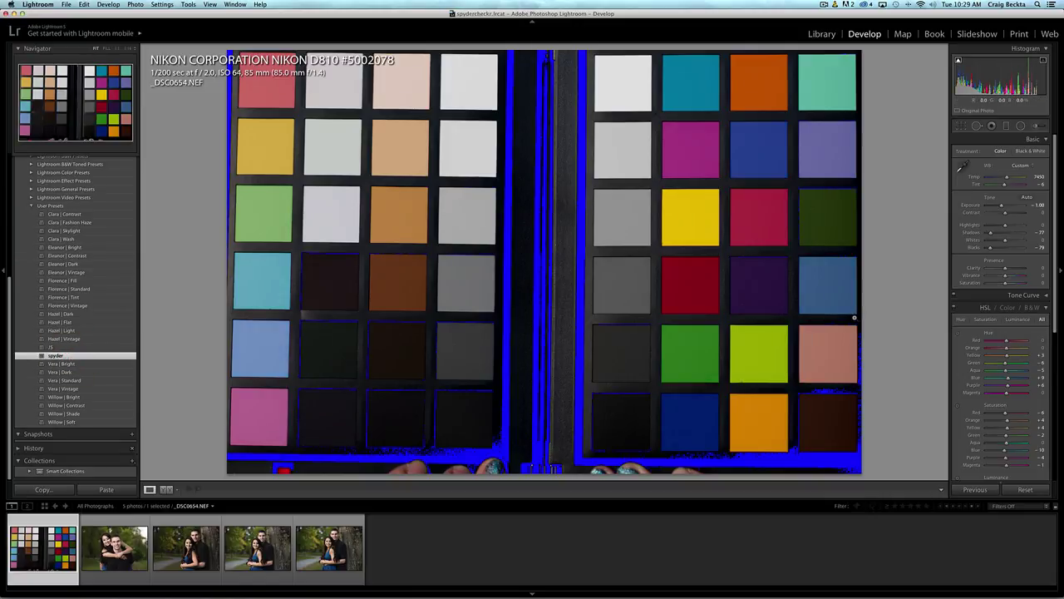
left_click(962, 167)
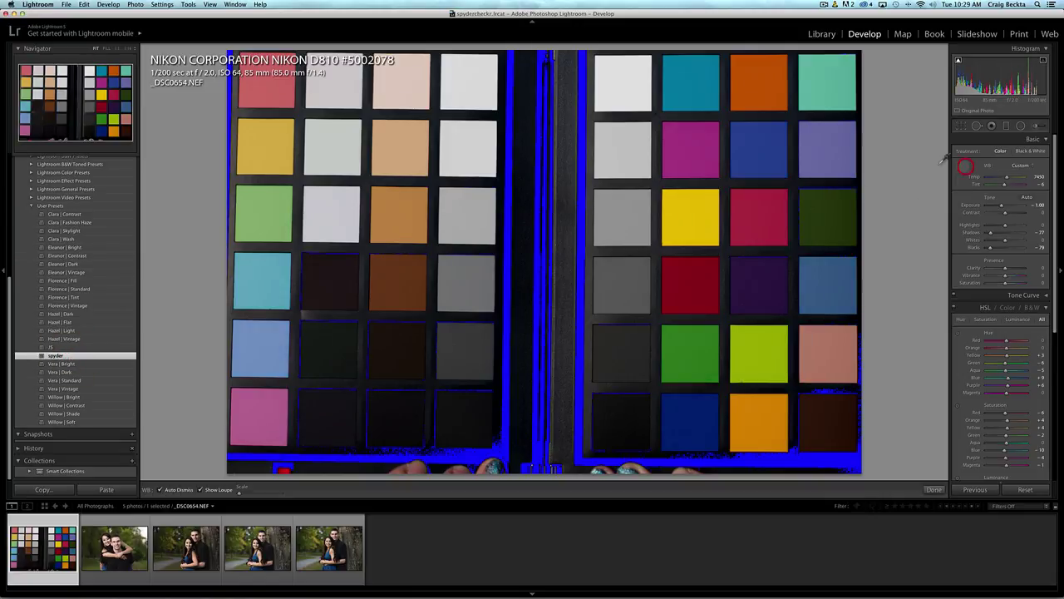
left_click(613, 147)
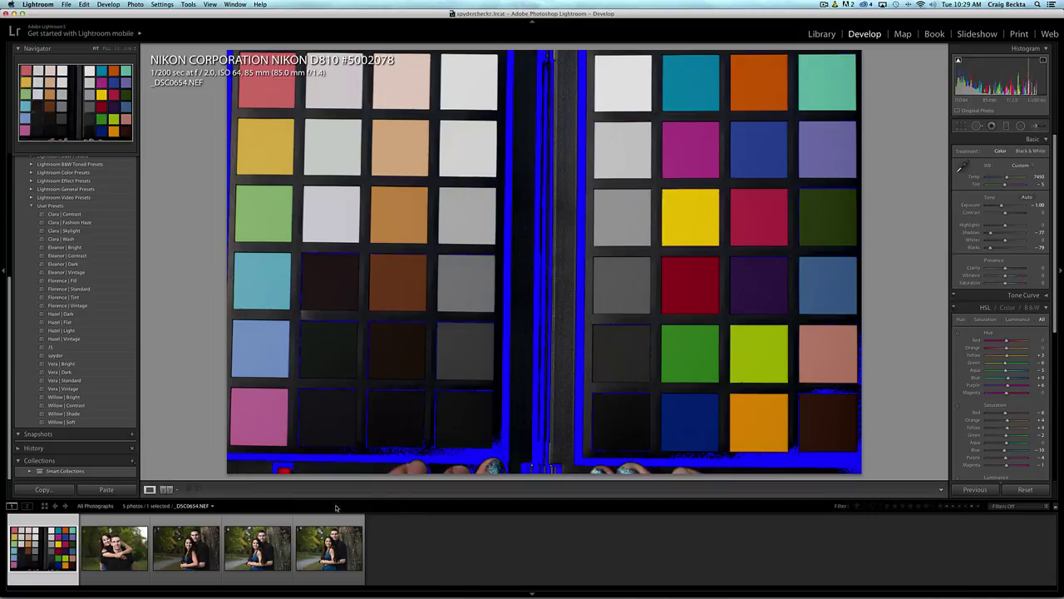
Step: Warm the piggyback couple photo to a custom temperature near 7476, nudging the tint
left_click(112, 545)
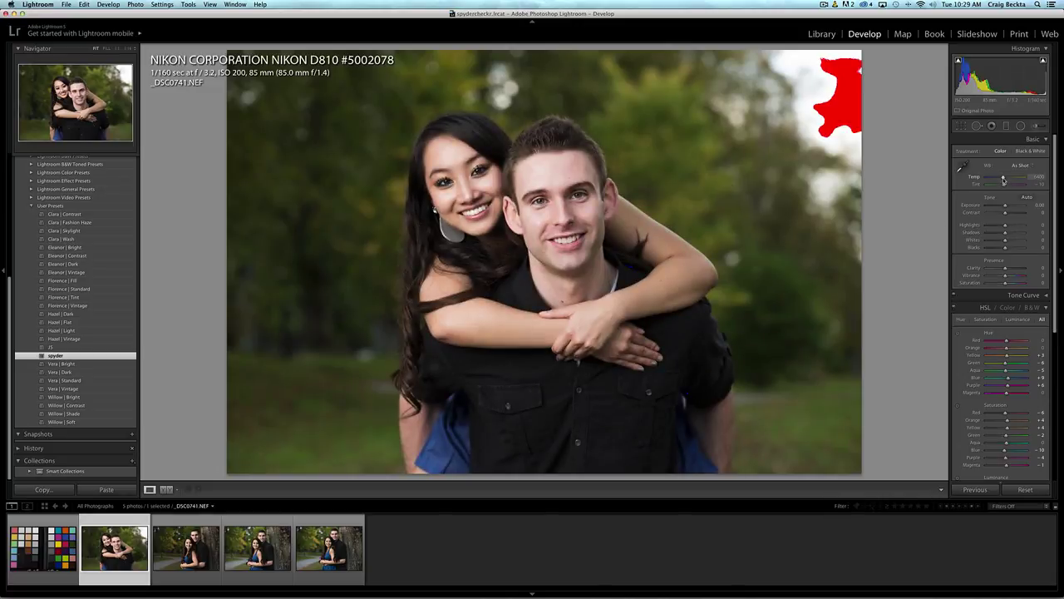
left_click_drag(1004, 180, 1007, 179)
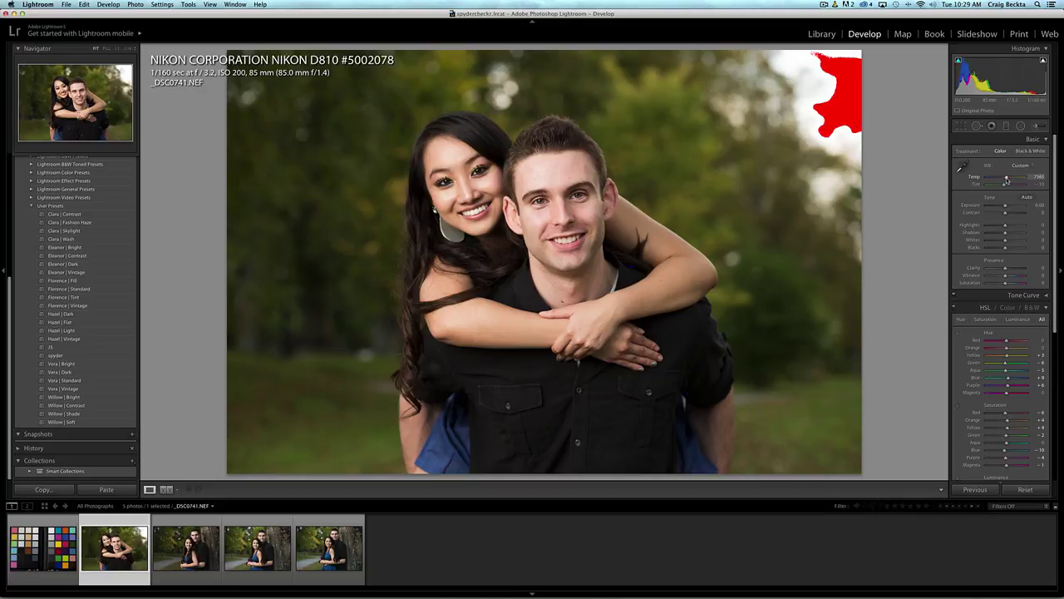
left_click_drag(1007, 180, 1006, 179)
left_click_drag(1004, 186, 1006, 187)
Step: Apply the spyder user preset to the tree portrait _DSC0769.NEF
left_click(181, 550)
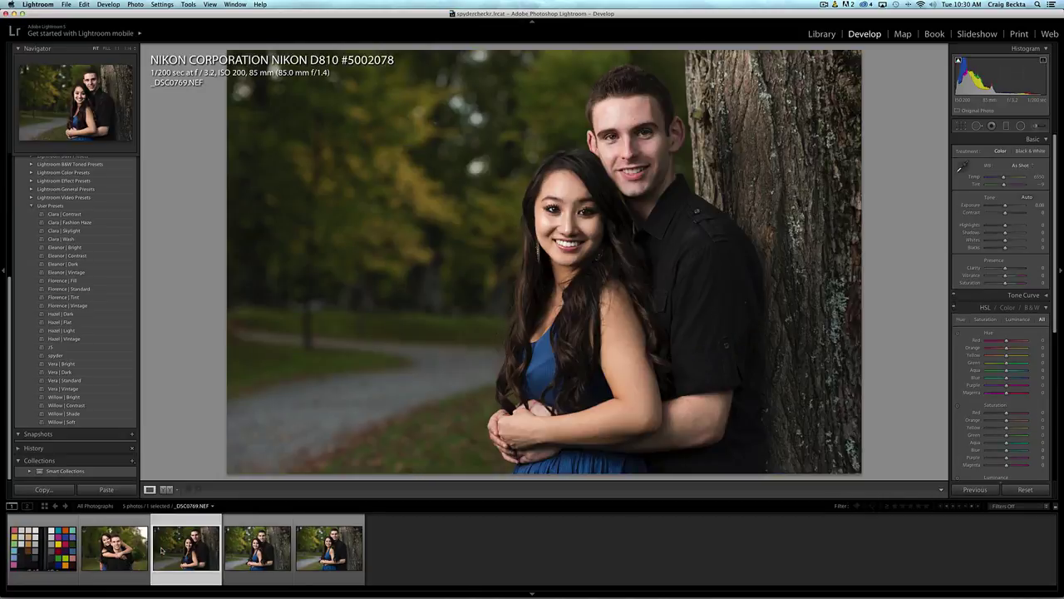
left_click(131, 548)
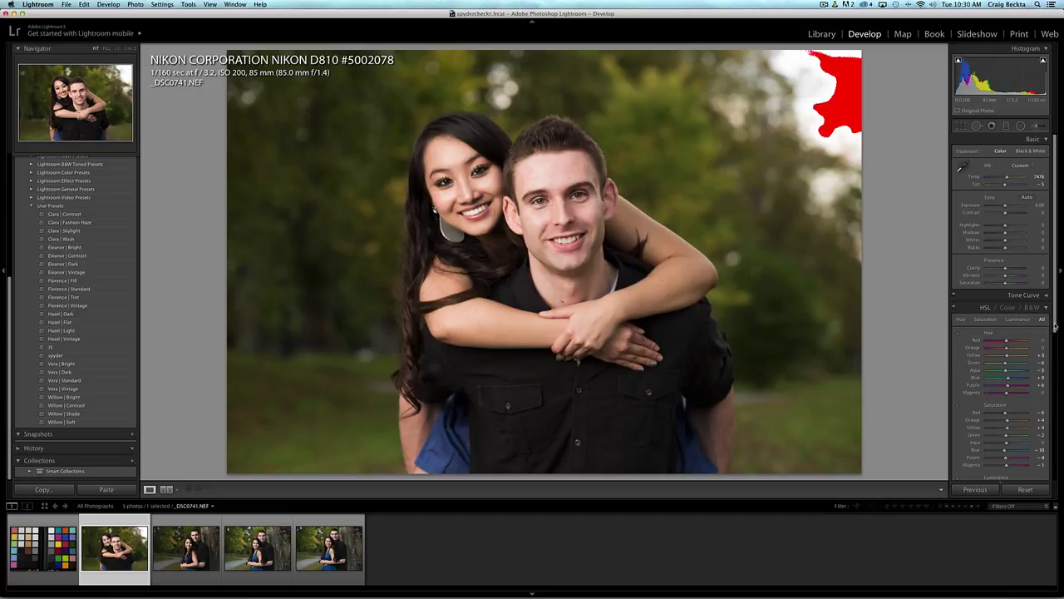
scroll(1054, 329, "down", 1)
scroll(1054, 330, "down", 4)
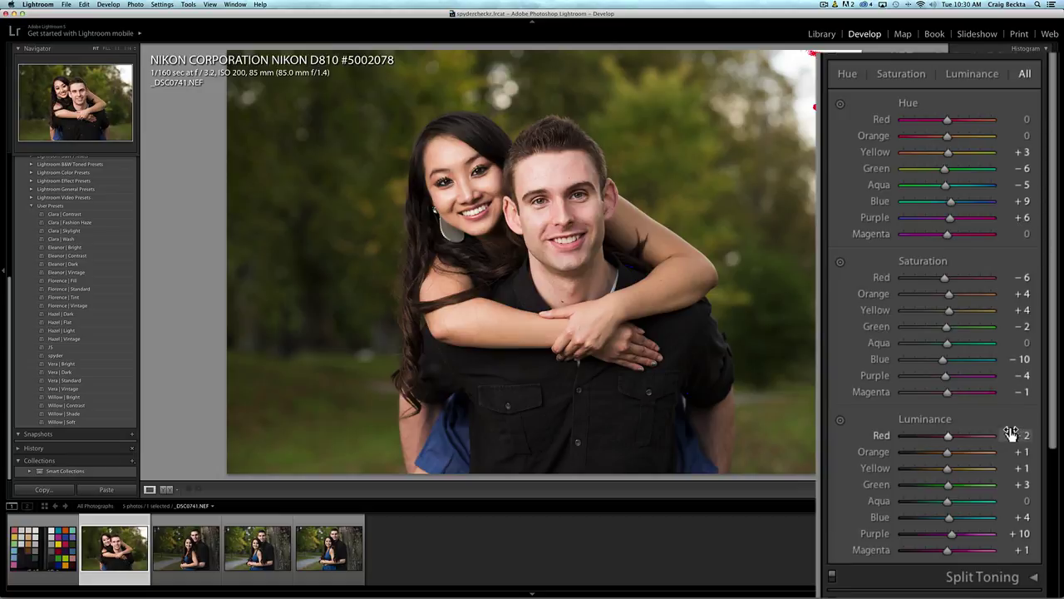
left_click(184, 546)
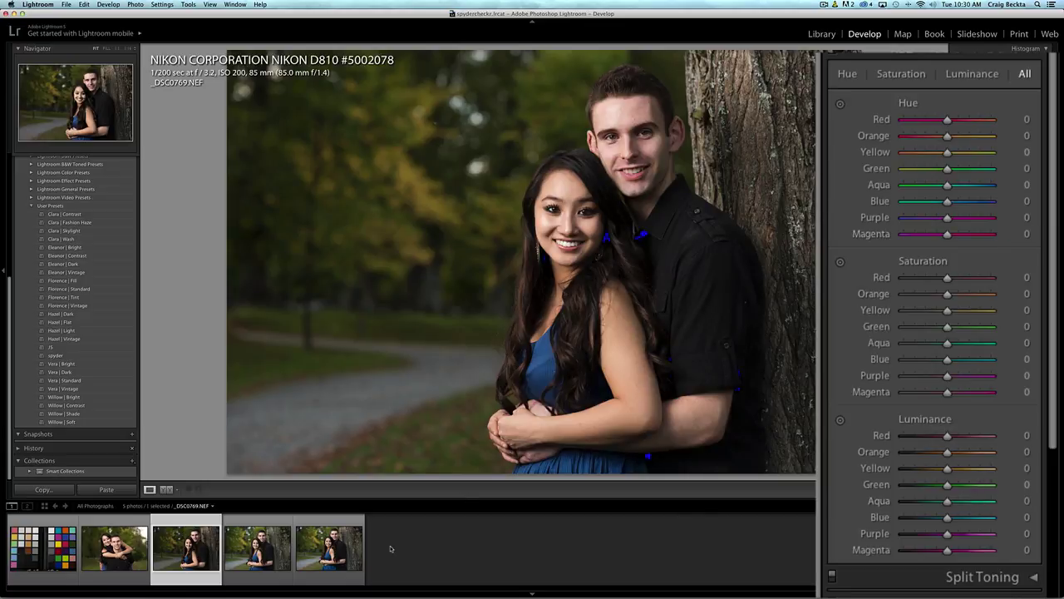
left_click(79, 355)
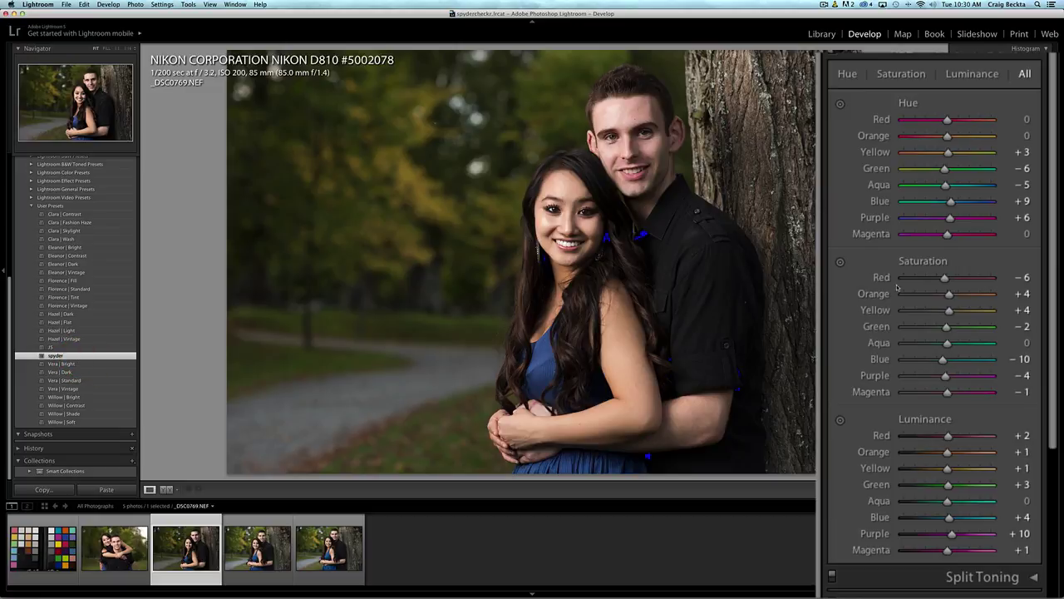
left_click_drag(1053, 264, 1056, 113)
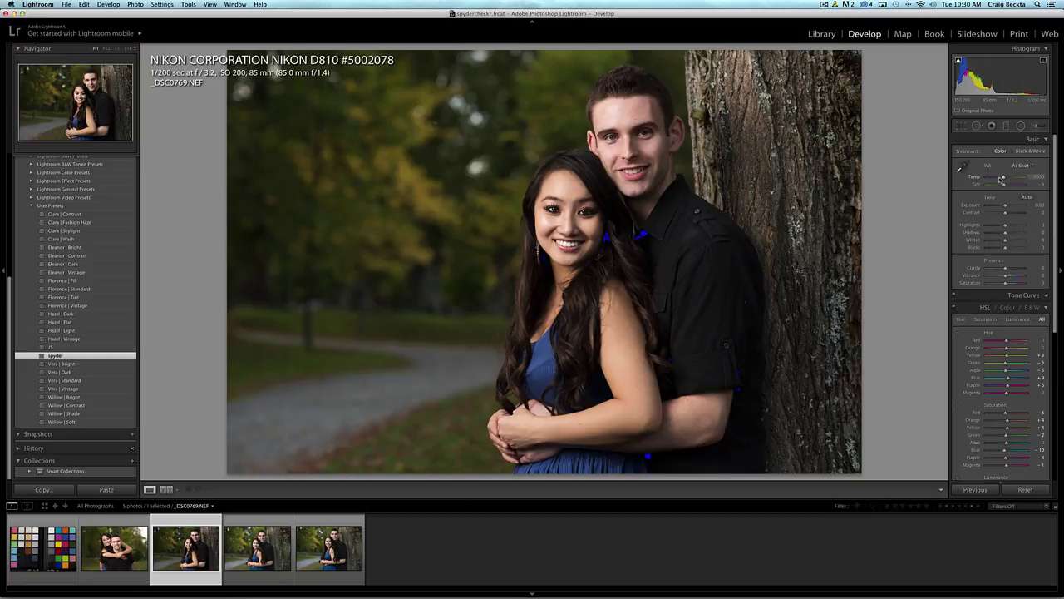
Step: Raise the tree portrait's Temp to about 7346 and slightly nudge the tint
left_click_drag(1004, 178, 1005, 177)
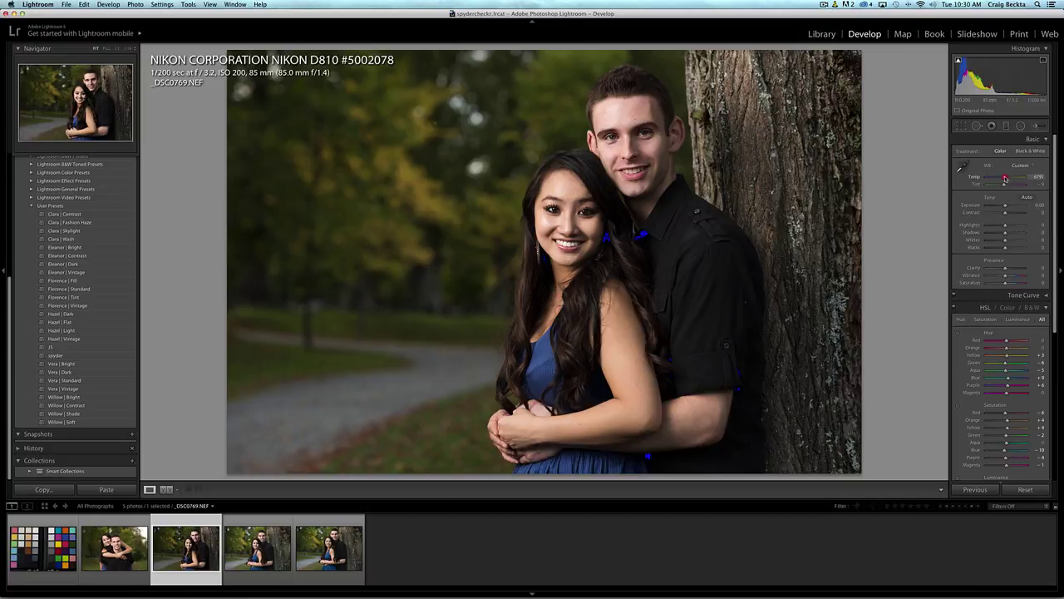
left_click(1007, 177)
left_click(1004, 186)
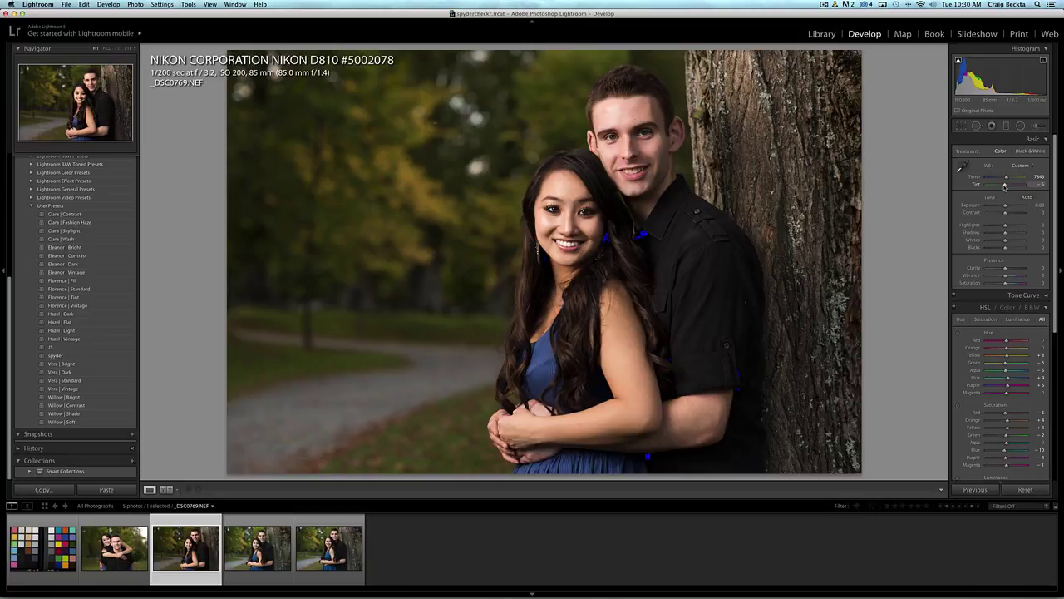